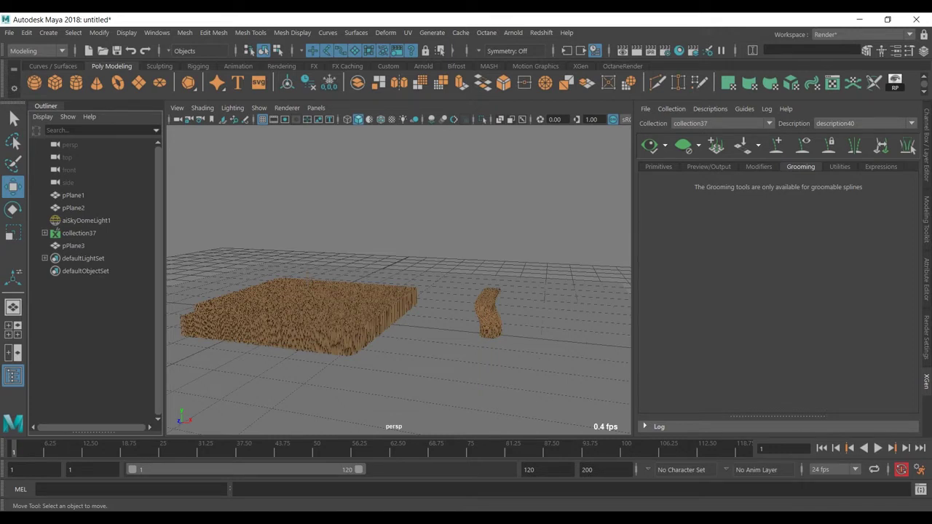
Examine the square XGen hair patch and the separate wavy strip of hair from several angles and up close
{"action": "left_click_drag", "start_coordinate": [430, 269], "coordinate": [463, 308], "text": "alt"}
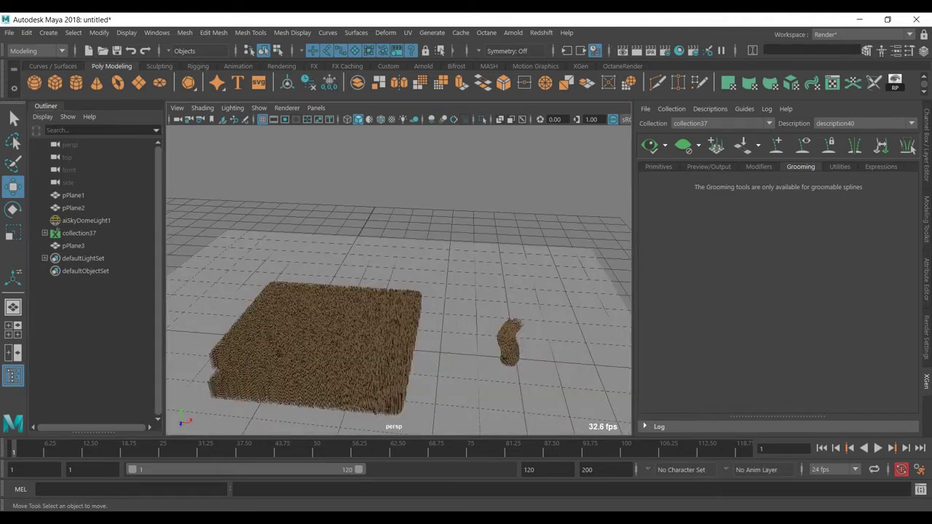
{"action": "middle_click_drag", "start_coordinate": [436, 313], "coordinate": [401, 297], "text": "alt"}
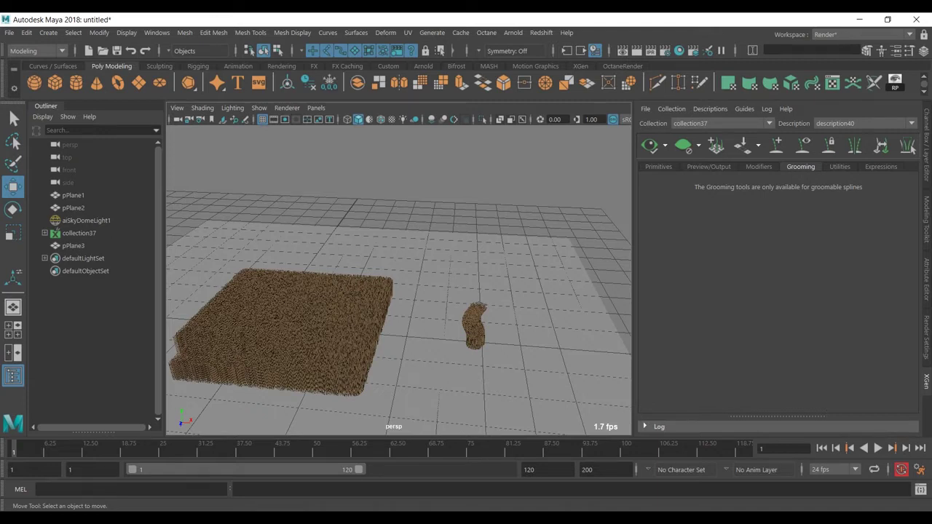
{"action": "scroll", "coordinate": [399, 280], "scroll_direction": "up", "scroll_amount": 4}
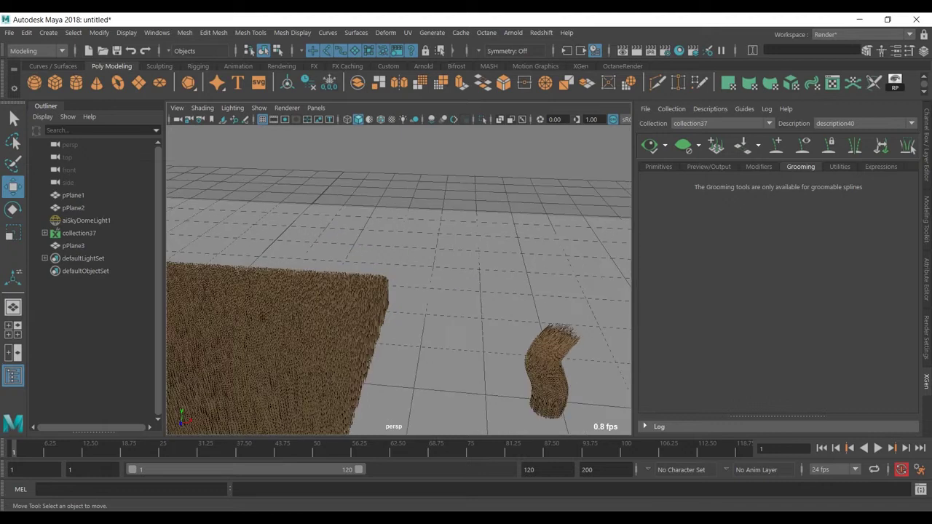
{"action": "scroll", "coordinate": [399, 281], "scroll_direction": "down", "scroll_amount": 2}
{"action": "scroll", "coordinate": [399, 300], "scroll_direction": "down", "scroll_amount": 2}
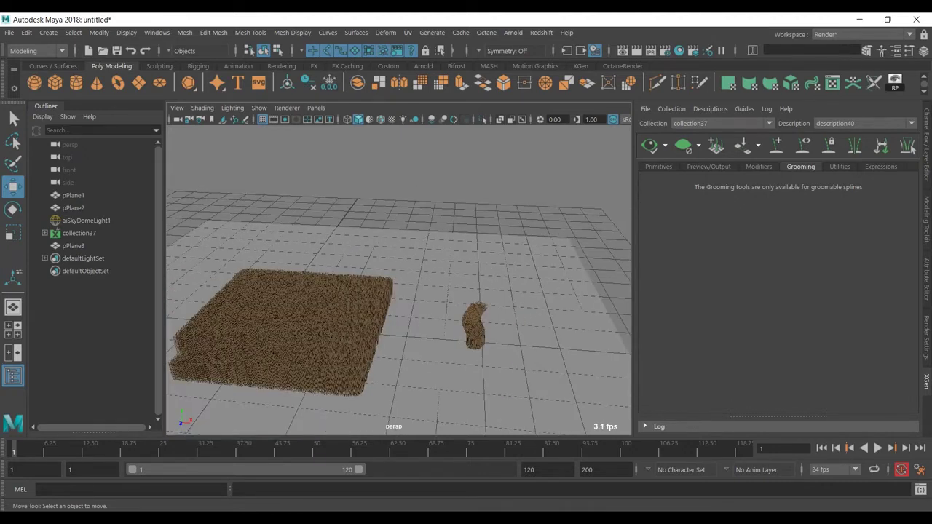
{"action": "middle_click_drag", "start_coordinate": [386, 291], "coordinate": [438, 296], "text": "alt"}
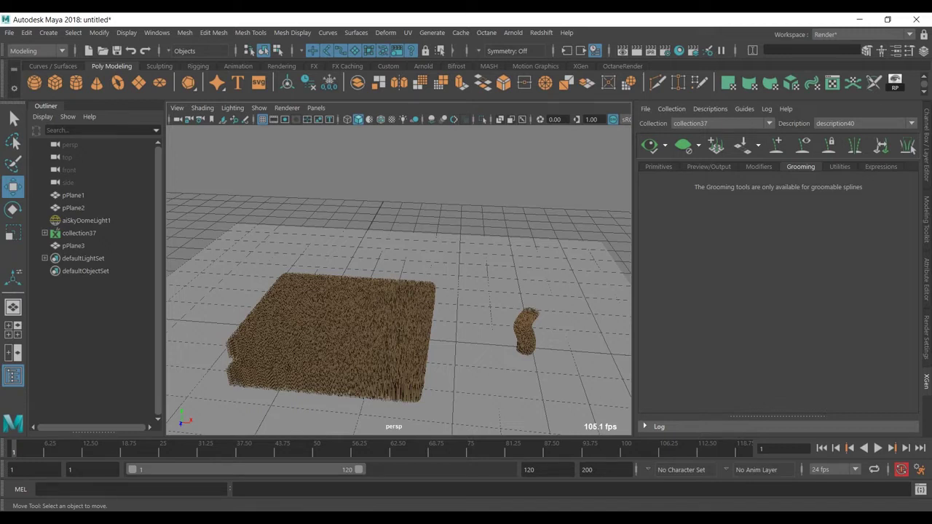
{"action": "middle_click_drag", "start_coordinate": [399, 291], "coordinate": [393, 289], "text": "alt"}
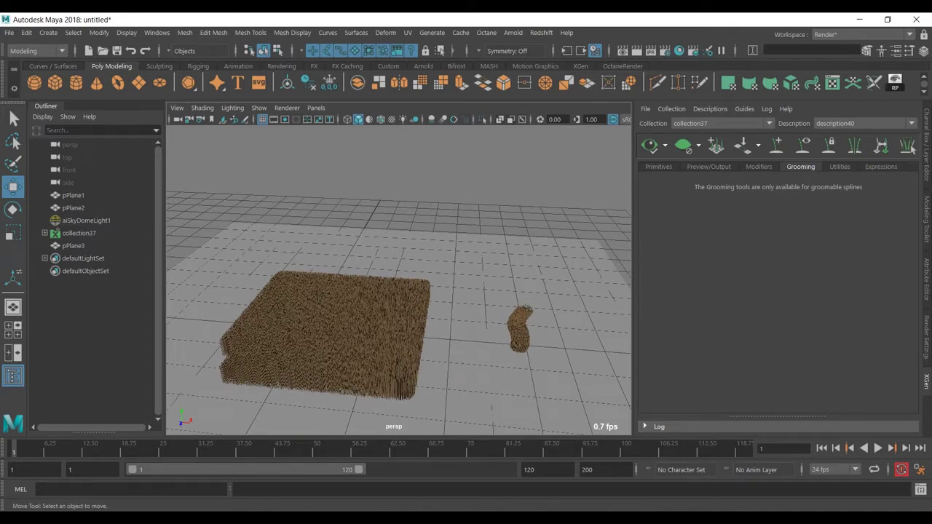
{"action": "middle_click_drag", "start_coordinate": [466, 306], "coordinate": [356, 291], "text": "alt"}
{"action": "right_click_drag", "start_coordinate": [357, 291], "coordinate": [408, 295], "text": "alt"}
{"action": "left_click_drag", "start_coordinate": [407, 294], "coordinate": [429, 280], "text": "alt"}
{"action": "right_click_drag", "start_coordinate": [429, 280], "coordinate": [455, 284], "text": "alt"}
{"action": "left_click_drag", "start_coordinate": [454, 284], "coordinate": [473, 260], "text": "alt"}
{"action": "middle_click_drag", "start_coordinate": [451, 306], "coordinate": [423, 312], "text": "alt"}
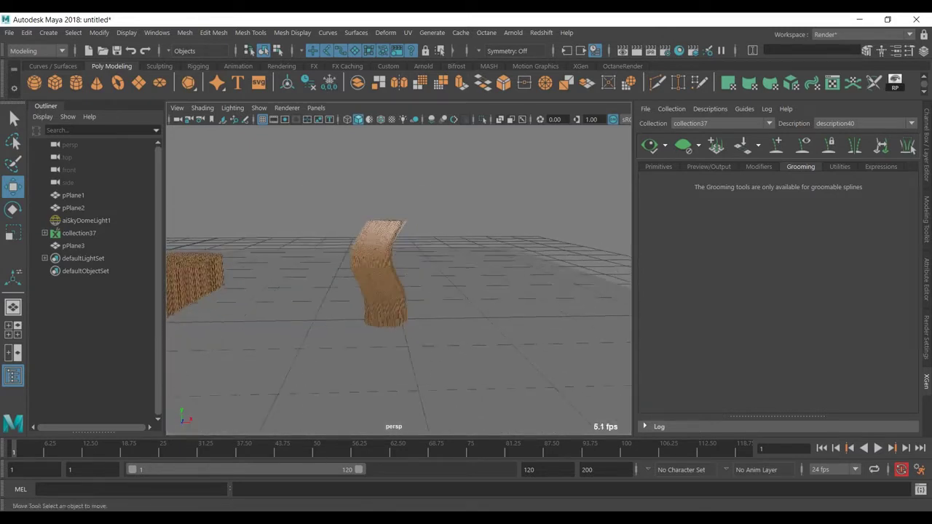
{"action": "right_click_drag", "start_coordinate": [423, 312], "coordinate": [455, 314], "text": "alt"}
{"action": "left_click_drag", "start_coordinate": [455, 315], "coordinate": [440, 305], "text": "alt"}
{"action": "left_click", "coordinate": [440, 335]}
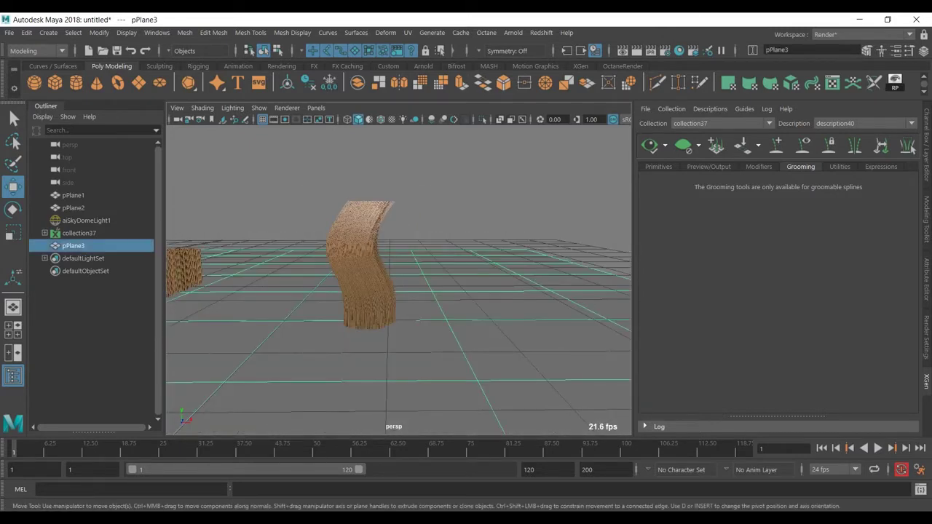
{"action": "left_click", "coordinate": [466, 186]}
Set the output renderer of description40 in collection37 to Arnold Renderer
{"action": "left_click", "coordinate": [865, 124]}
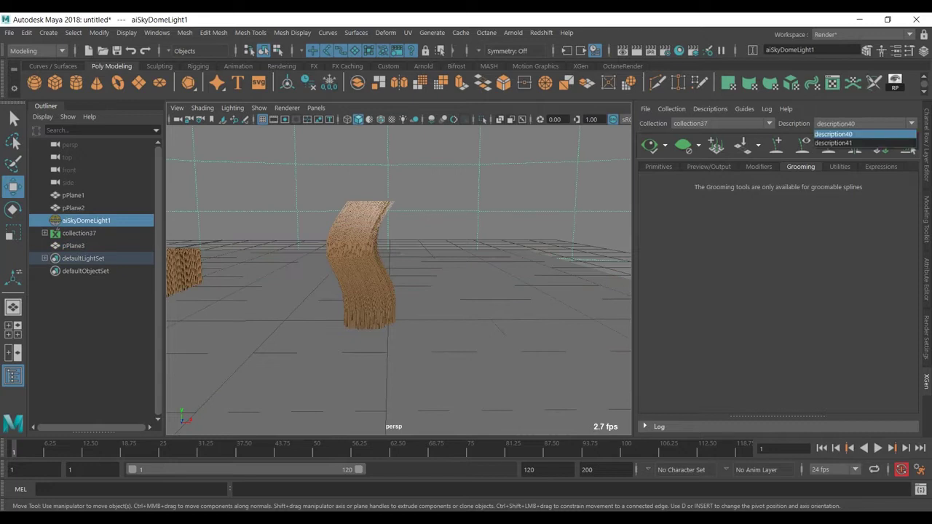
{"action": "left_click", "coordinate": [837, 134]}
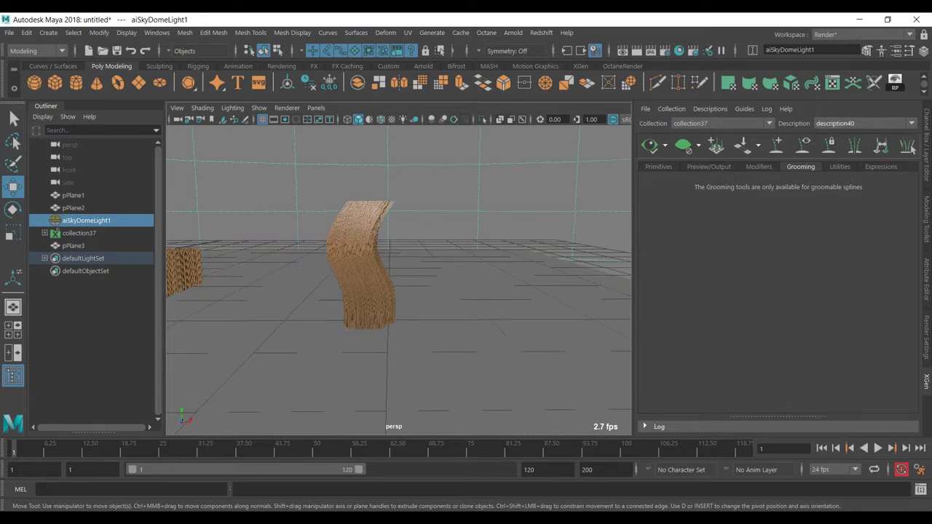
{"action": "left_click", "coordinate": [708, 166]}
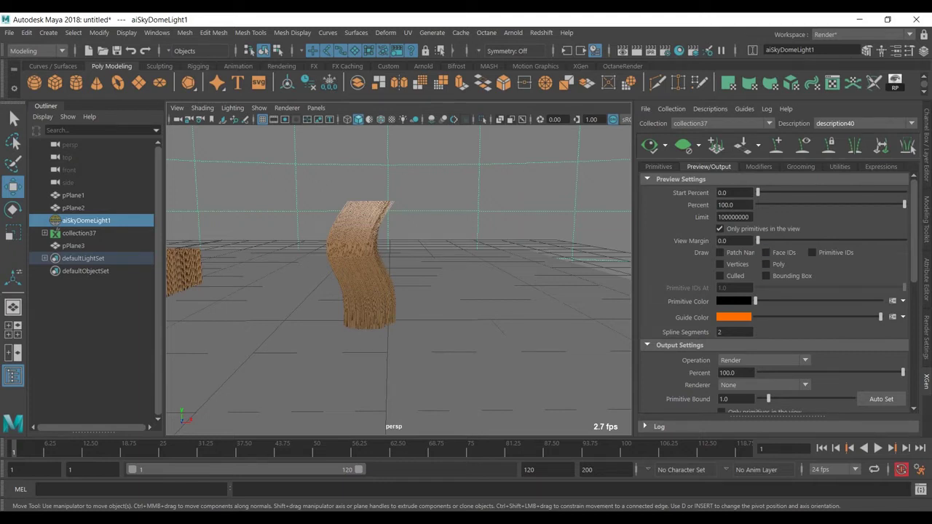
{"action": "left_click", "coordinate": [763, 384]}
{"action": "left_click", "coordinate": [742, 412]}
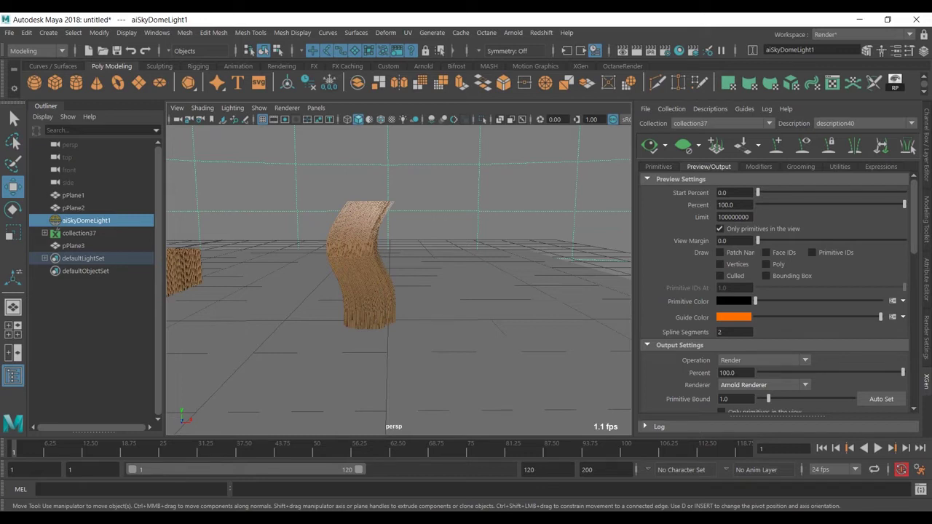
Create an Arnold aiStandardSurface material in the Hypershade and set its specular weight to 0
{"action": "left_click", "coordinate": [678, 51]}
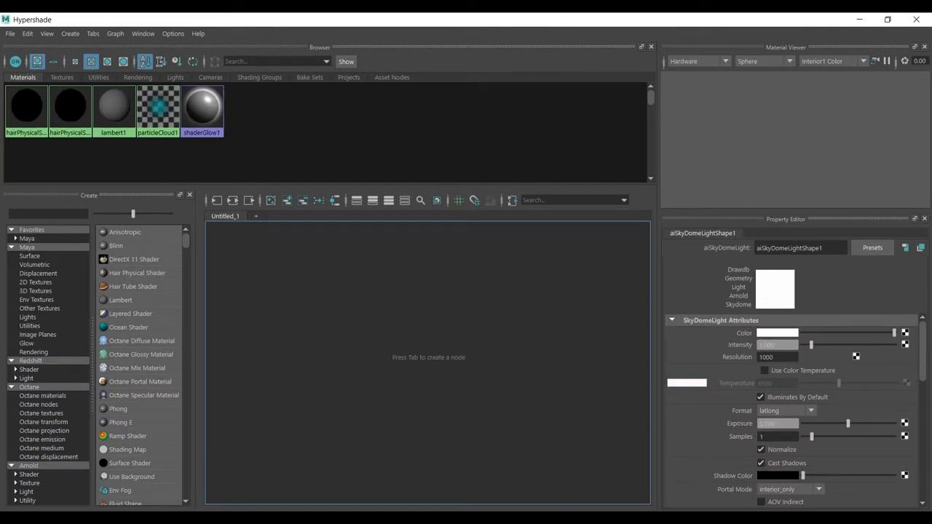
{"action": "left_click", "coordinate": [29, 475]}
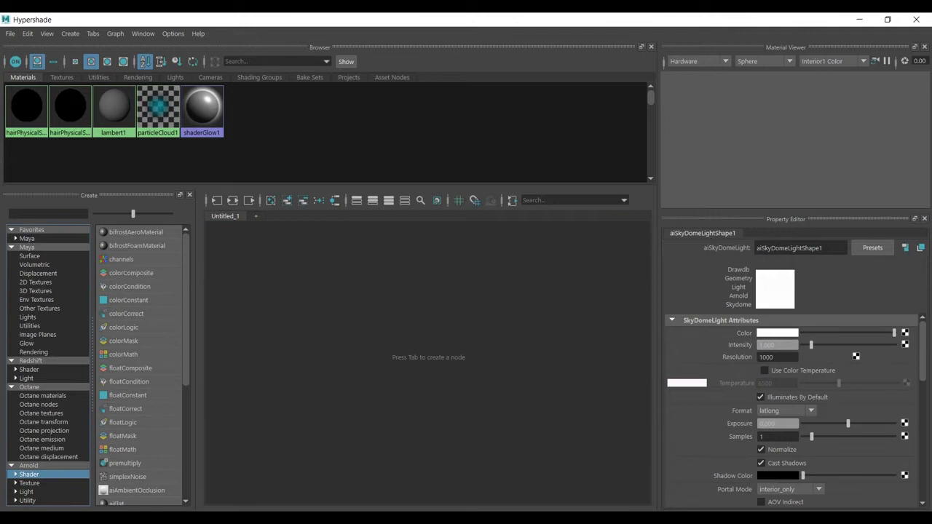
{"action": "scroll", "coordinate": [131, 382], "scroll_direction": "down", "scroll_amount": 5}
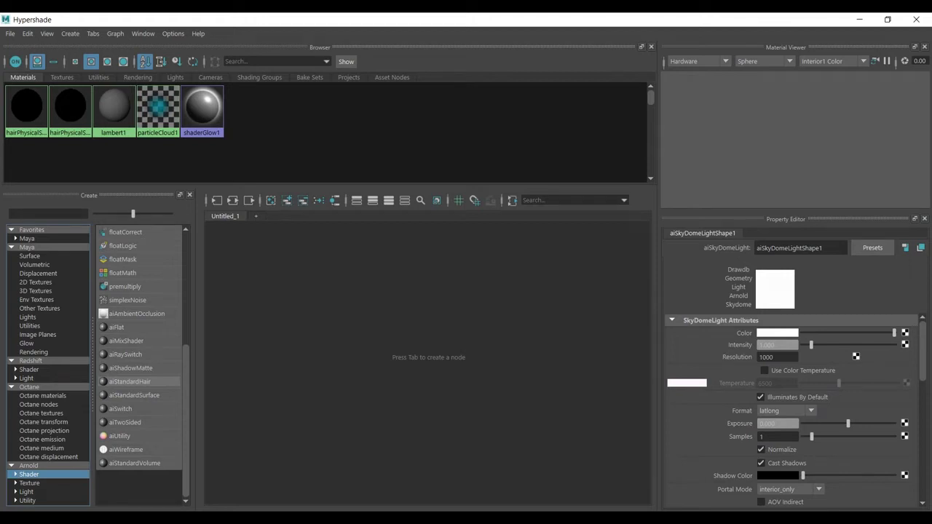
{"action": "left_click", "coordinate": [134, 394]}
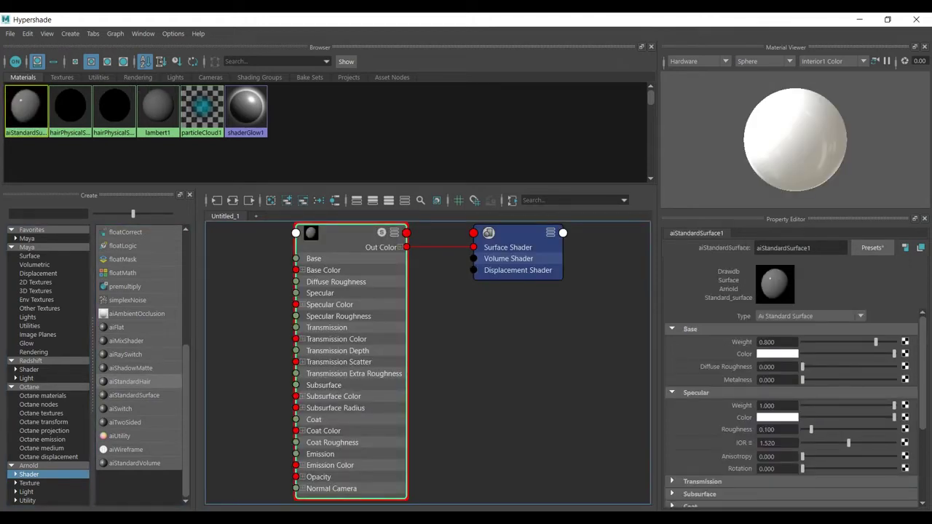
{"action": "left_click_drag", "start_coordinate": [894, 405], "coordinate": [801, 405]}
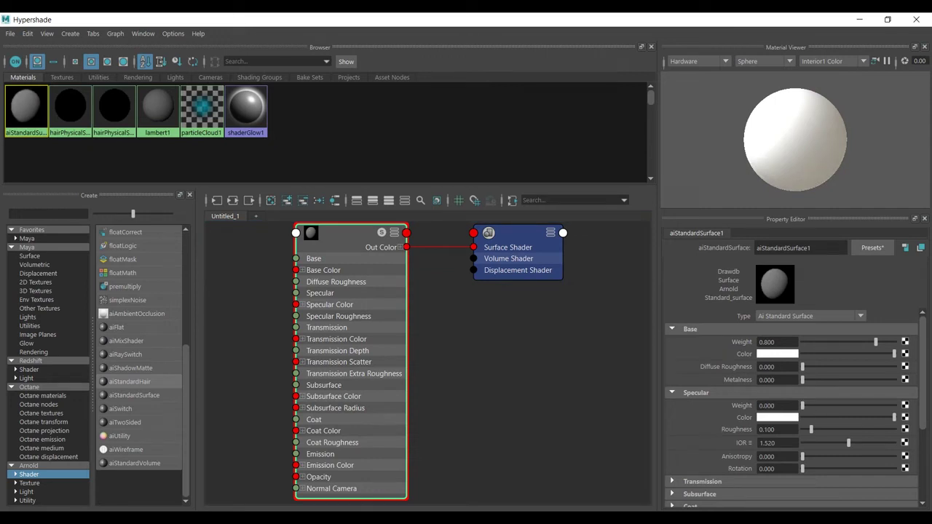
Add a ramp texture node to the aiStandardSurface1 node graph
{"action": "middle_click_drag", "start_coordinate": [407, 328], "coordinate": [573, 386], "text": "alt"}
{"action": "left_click", "coordinate": [363, 349]}
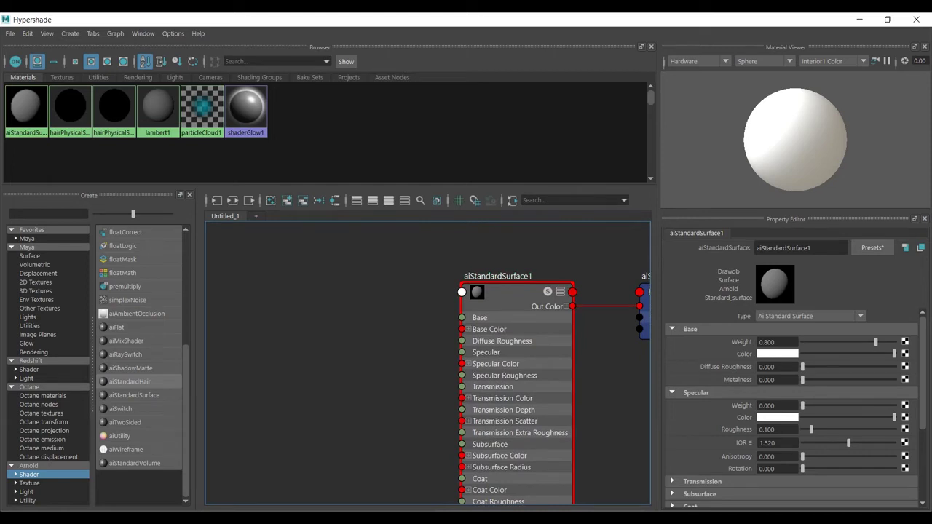
{"action": "key", "text": "Tab"}
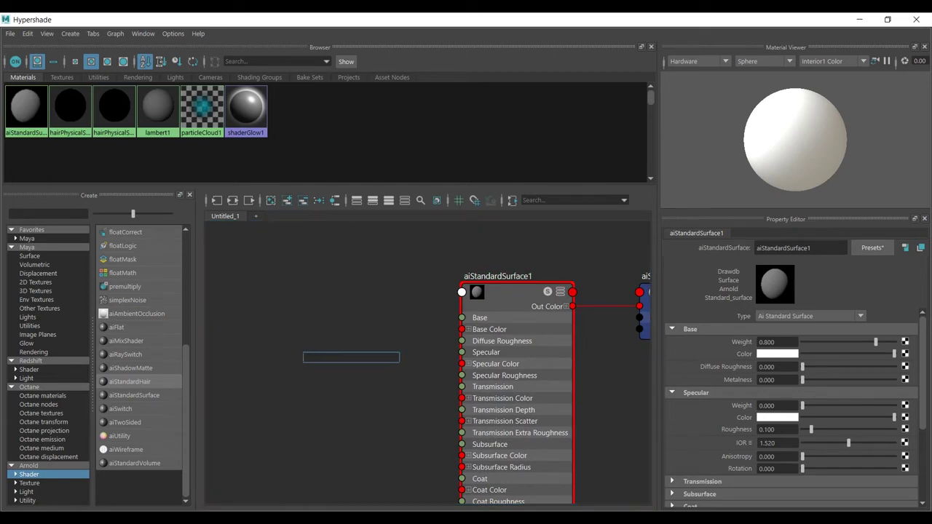
{"action": "type", "text": "ramp"}
{"action": "key", "text": "Down"}
{"action": "key", "text": "Down"}
{"action": "key", "text": "Down"}
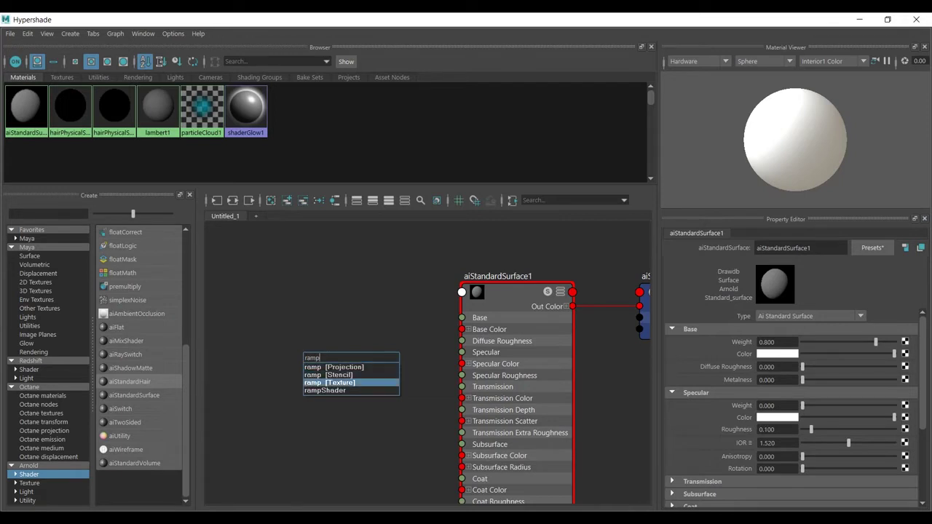
{"action": "key", "text": "Return"}
Space out the placement, ramp and surface nodes, and connect the ramp to aiStandardSurface1's base color
{"action": "left_click_drag", "start_coordinate": [348, 370], "coordinate": [198, 376]}
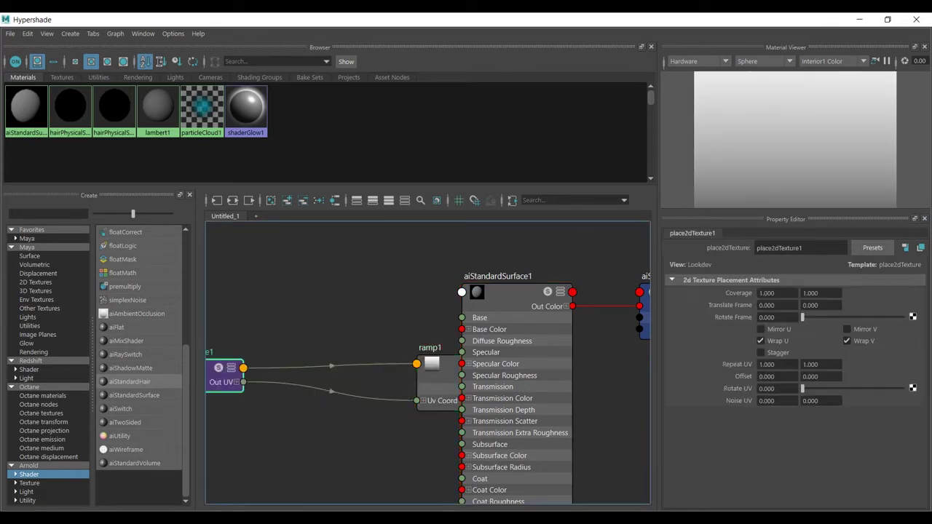
{"action": "left_click_drag", "start_coordinate": [437, 374], "coordinate": [322, 365]}
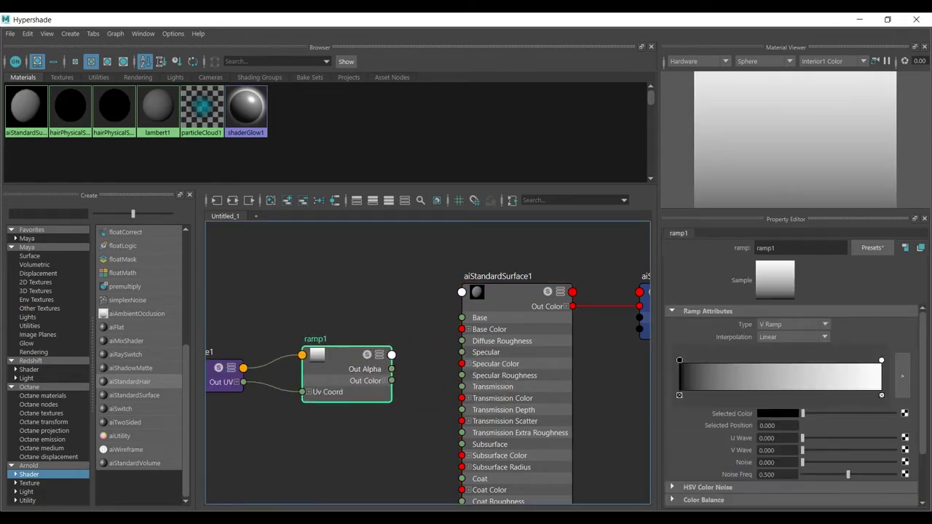
{"action": "left_click_drag", "start_coordinate": [511, 293], "coordinate": [506, 326]}
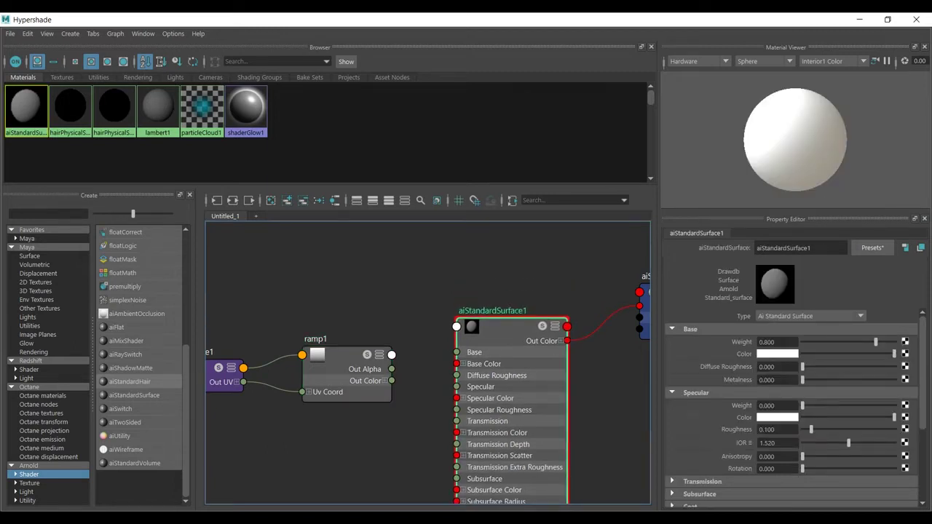
{"action": "middle_click_drag", "start_coordinate": [342, 369], "coordinate": [776, 353]}
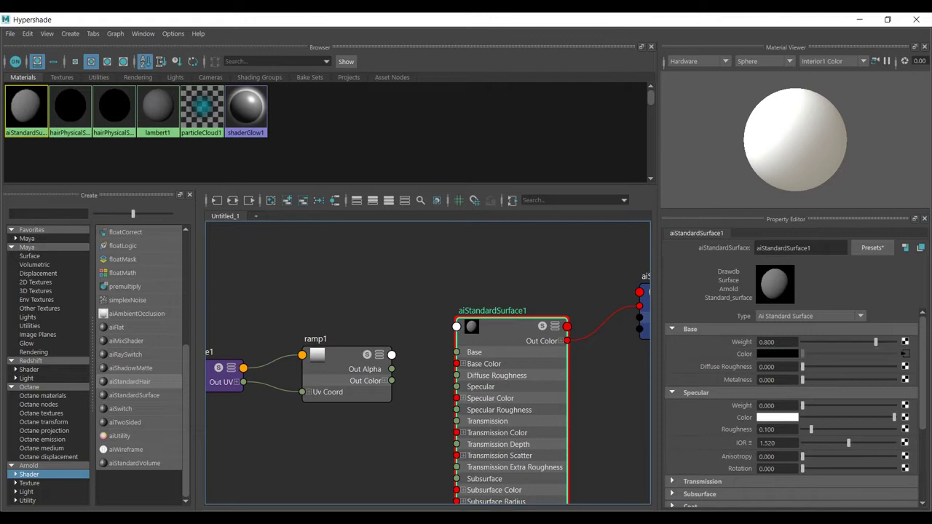
Add two color stops to ramp1 at about 0.33 and 0.66, and make the first one yellow
{"action": "left_click", "coordinate": [339, 364]}
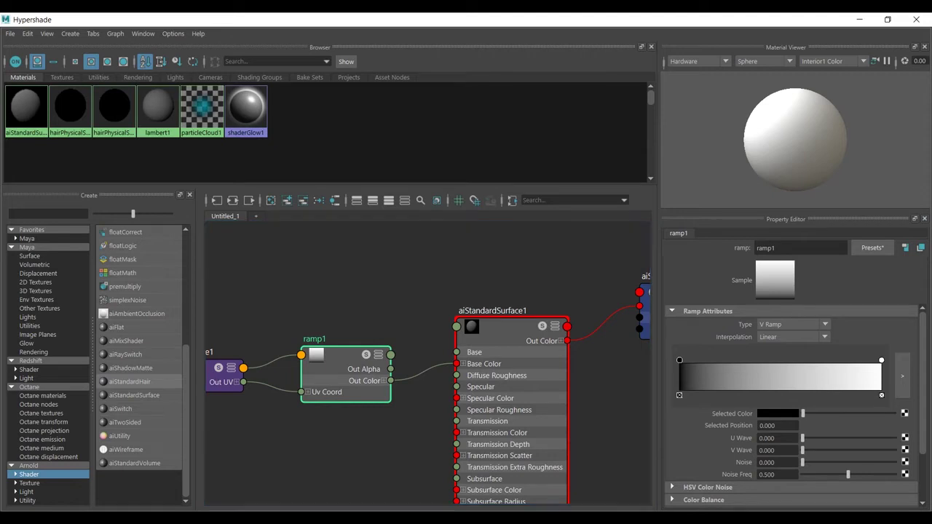
{"action": "left_click", "coordinate": [745, 377]}
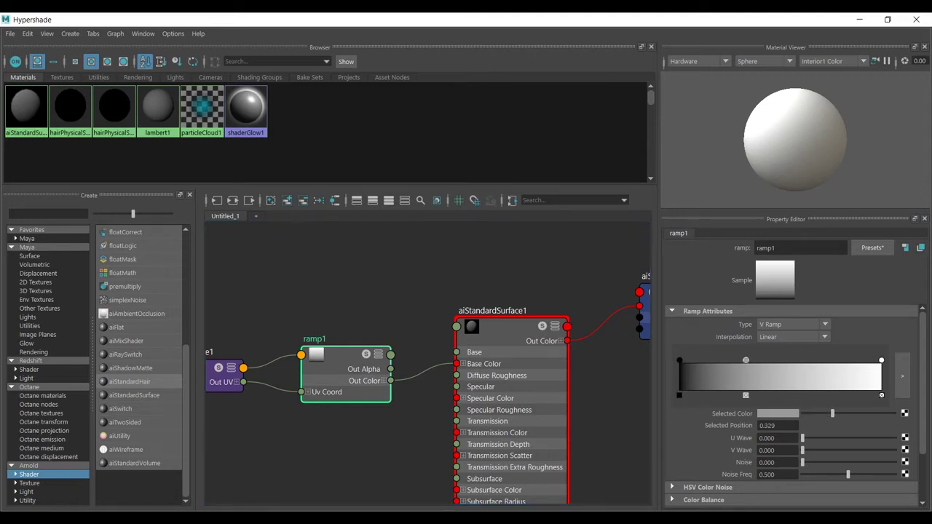
{"action": "left_click", "coordinate": [813, 377]}
{"action": "left_click", "coordinate": [745, 361]}
{"action": "left_click", "coordinate": [778, 413]}
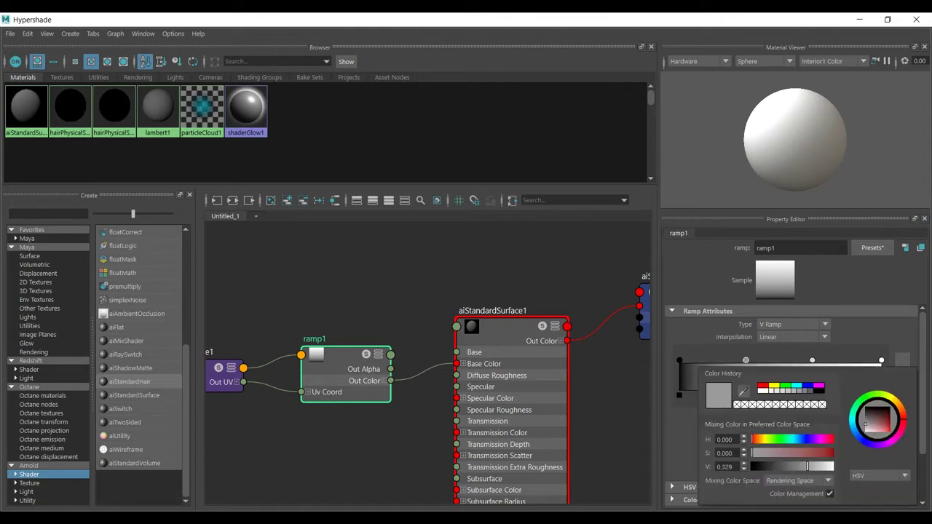
{"action": "left_click", "coordinate": [773, 386]}
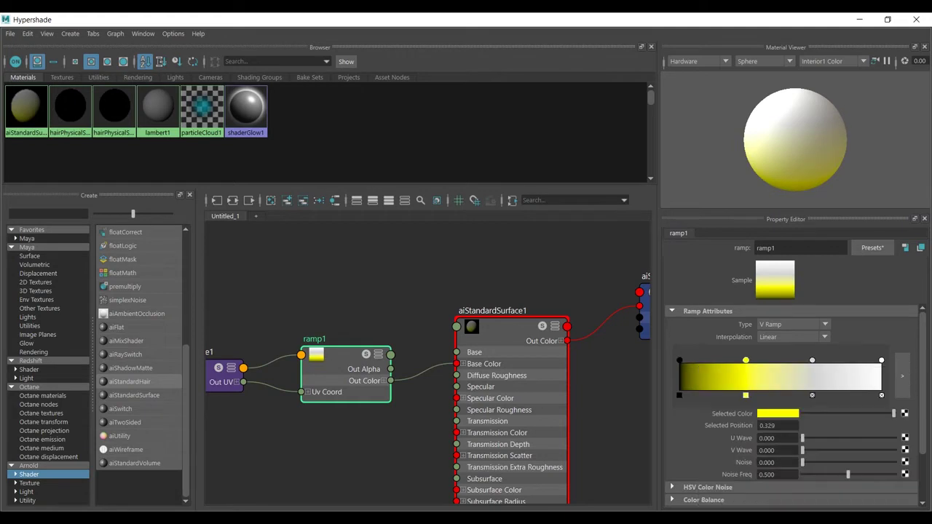
Set the ramp color stop at 0.657 to a fully saturated green with a hue of about 121
{"action": "left_click", "coordinate": [812, 360]}
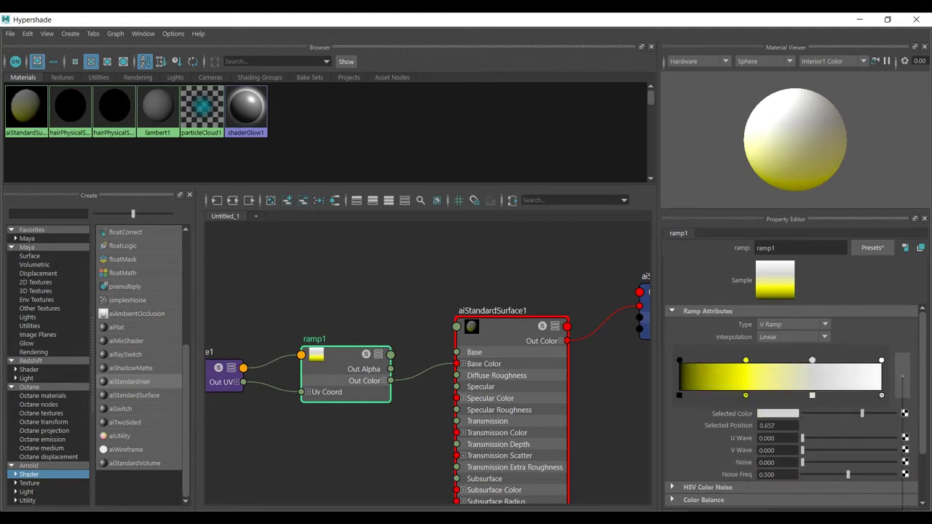
{"action": "left_click", "coordinate": [777, 413]}
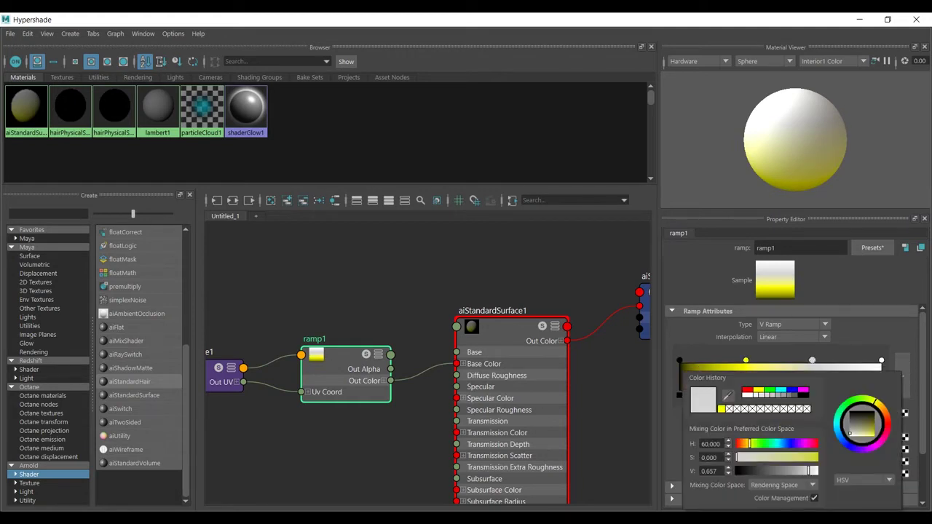
{"action": "left_click_drag", "start_coordinate": [749, 443], "coordinate": [761, 444]}
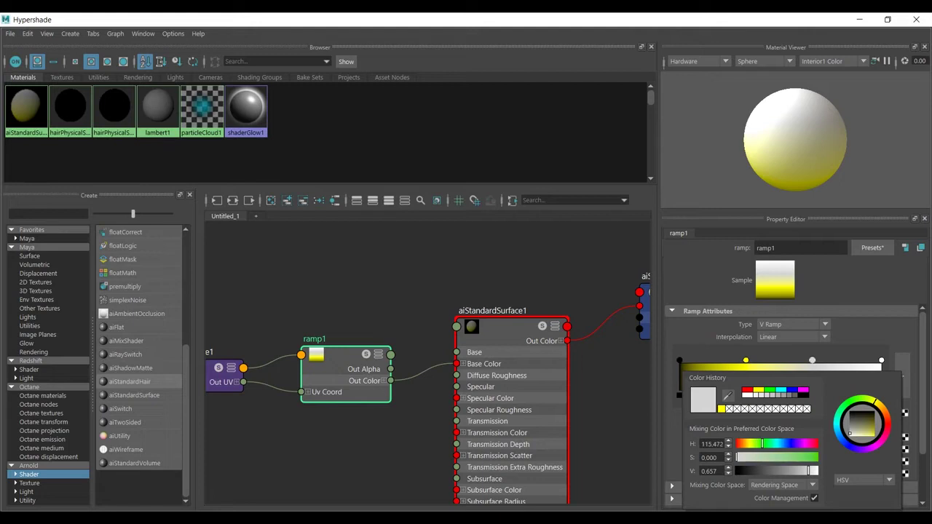
{"action": "left_click_drag", "start_coordinate": [850, 433], "coordinate": [875, 421]}
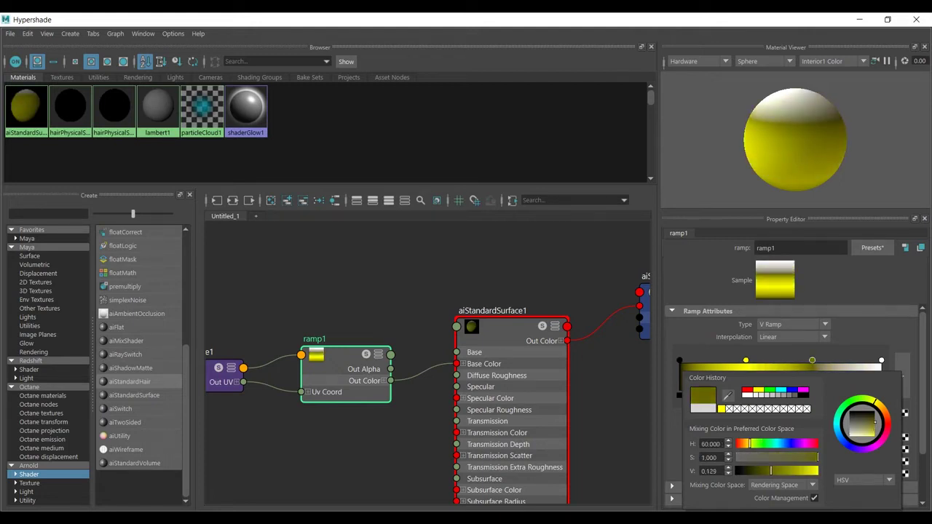
{"action": "left_click", "coordinate": [848, 401]}
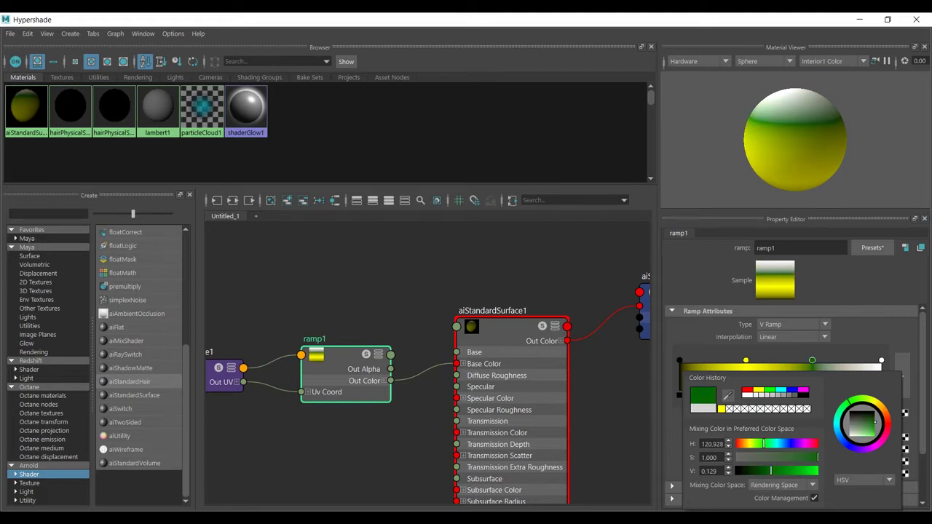
{"action": "left_click_drag", "start_coordinate": [875, 422], "coordinate": [875, 430]}
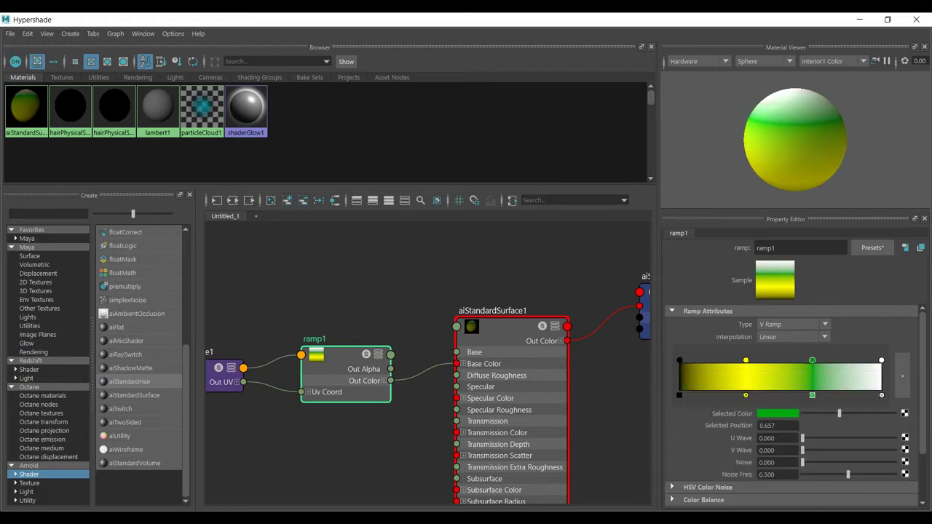
Make the last color stop of ramp1, at position 1.000, magenta
{"action": "left_click", "coordinate": [880, 395]}
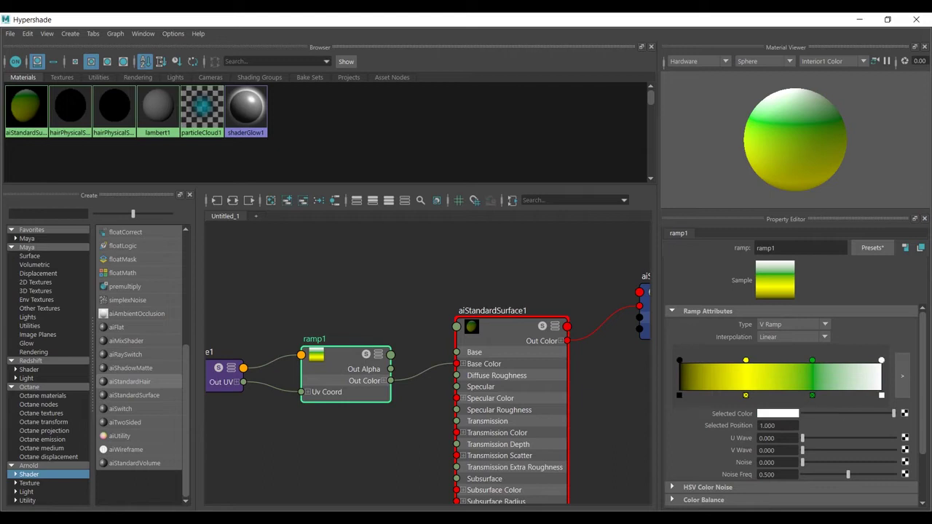
{"action": "left_click", "coordinate": [777, 413]}
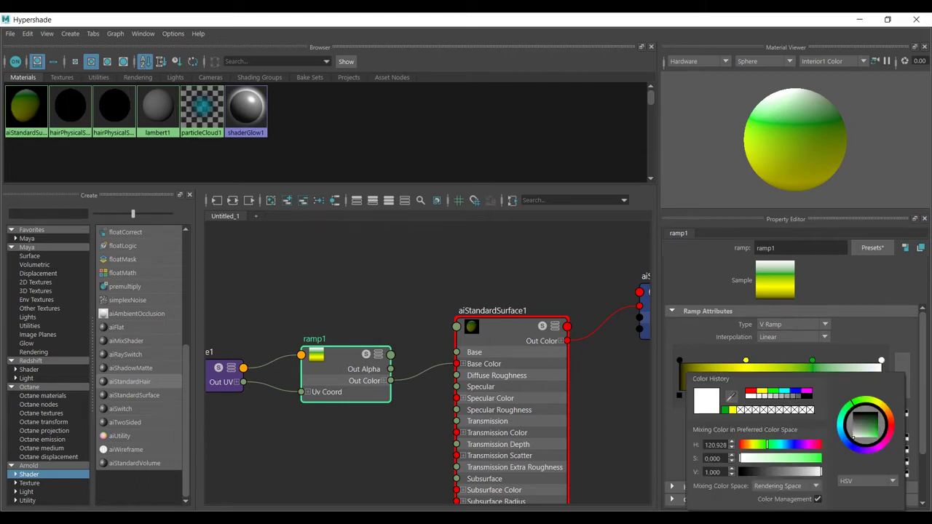
{"action": "left_click", "coordinate": [807, 390]}
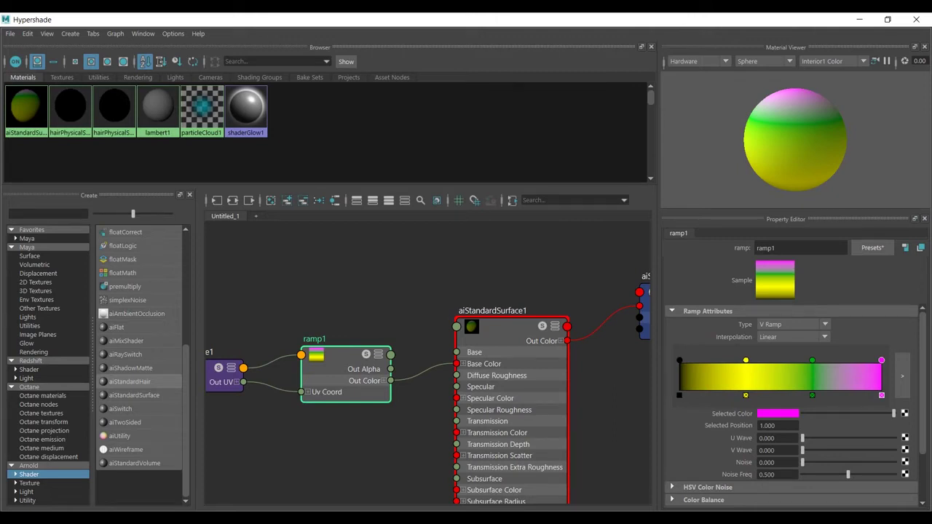
Assign the aiStandardSurface1 material to description40 of collection37 and minimize Hypershade
{"action": "left_click_drag", "start_coordinate": [466, 20], "coordinate": [493, 321]}
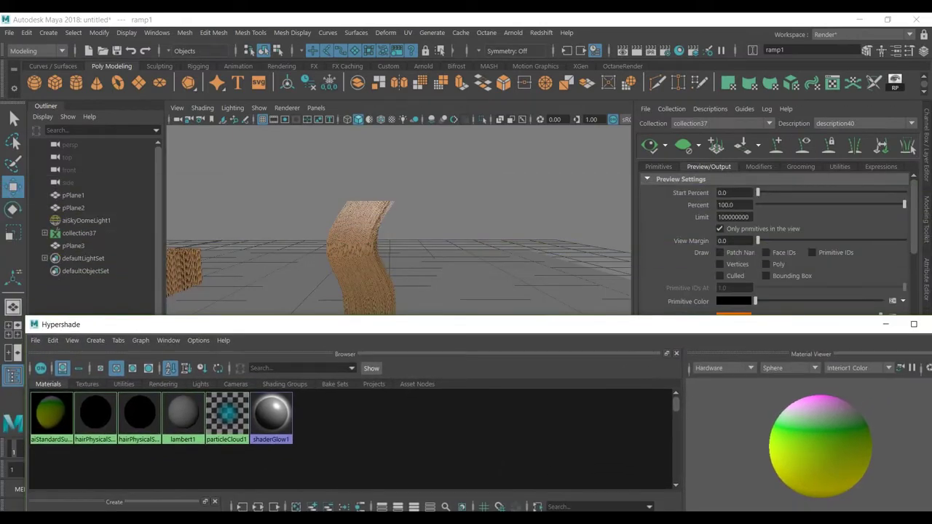
{"action": "left_click", "coordinate": [44, 233]}
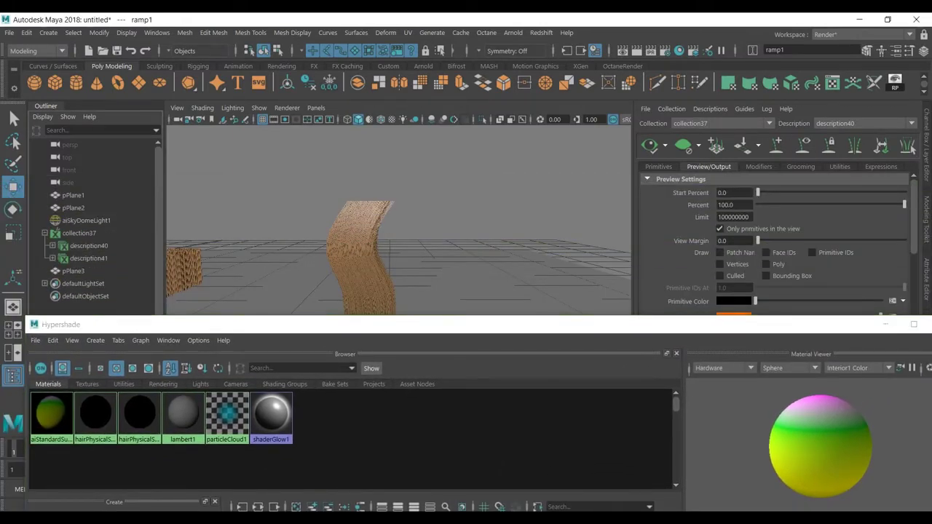
{"action": "left_click", "coordinate": [89, 246]}
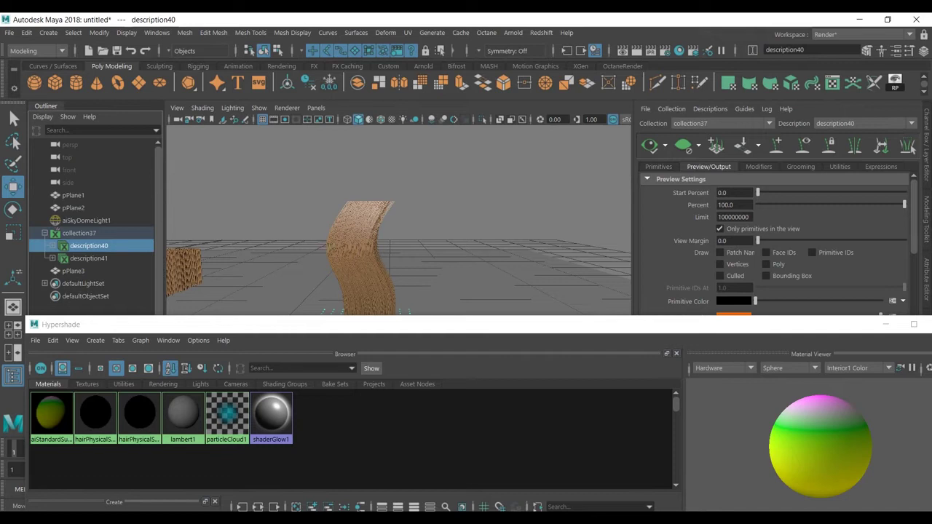
{"action": "left_click_drag", "start_coordinate": [291, 325], "coordinate": [501, 234]}
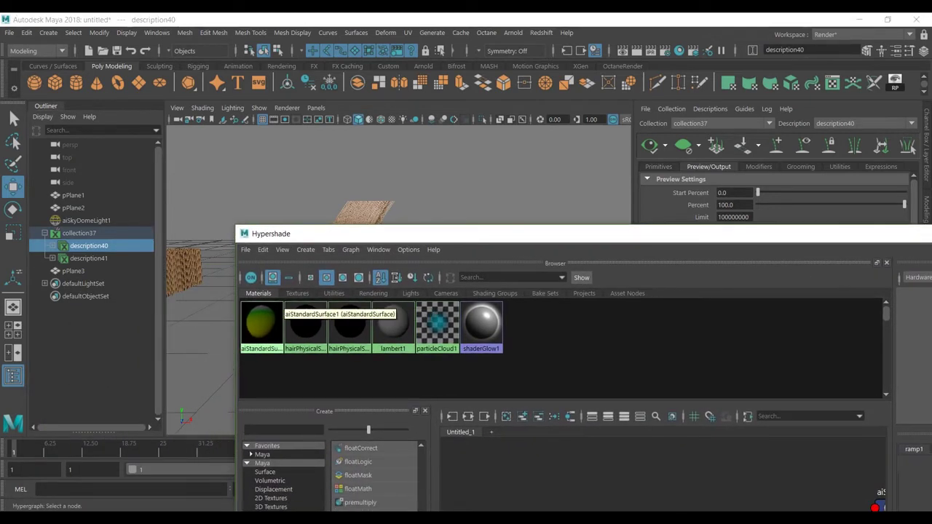
{"action": "right_click", "coordinate": [259, 325]}
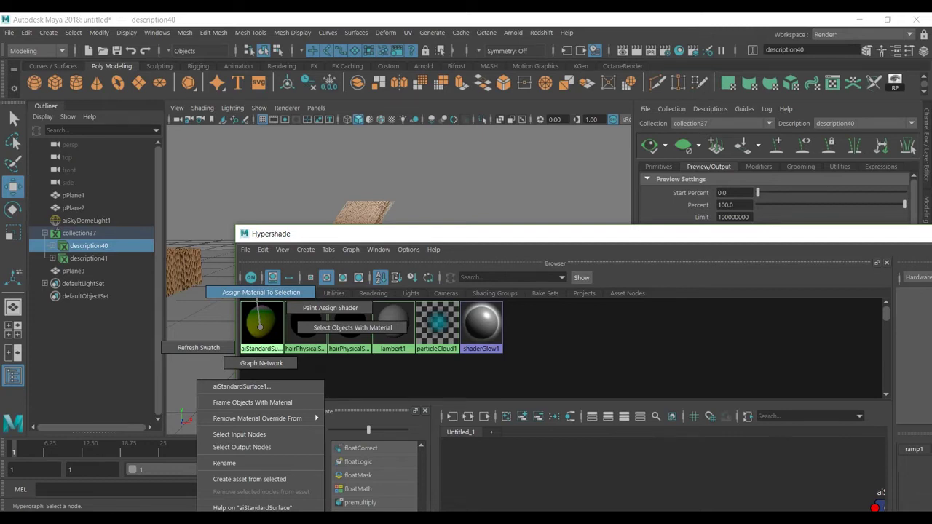
{"action": "right_click_drag", "start_coordinate": [260, 327], "coordinate": [257, 295]}
{"action": "left_click_drag", "start_coordinate": [342, 233], "coordinate": [151, 12]}
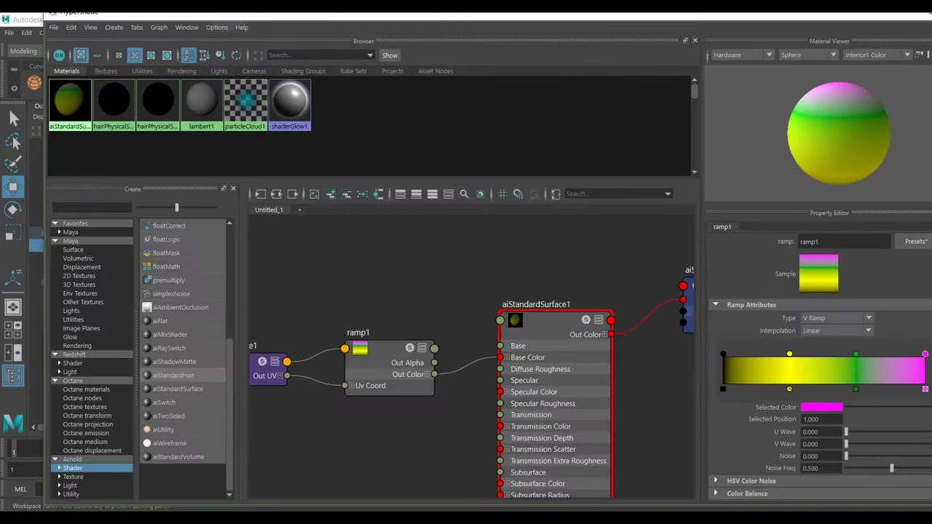
{"action": "left_click", "coordinate": [858, 19]}
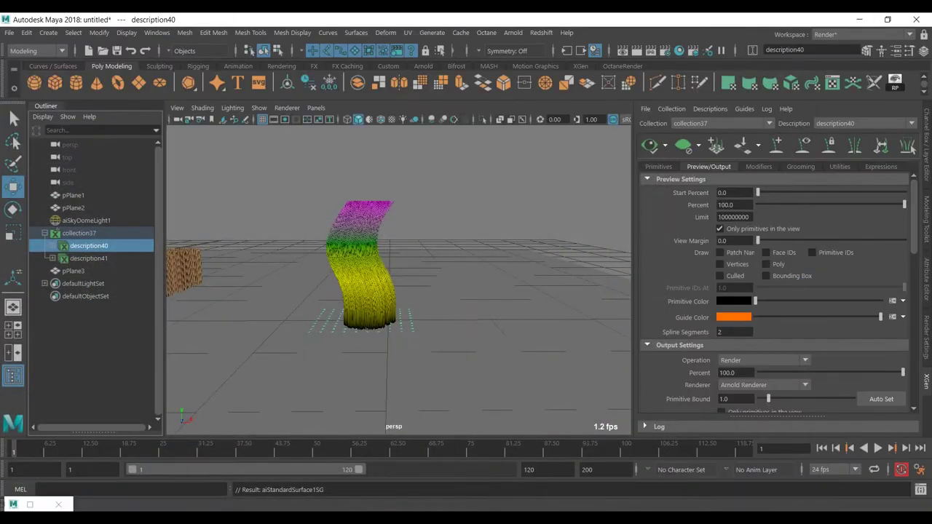
Render the description40 hair from the perspective view in Arnold RenderView to inspect its ramp colors
{"action": "scroll", "coordinate": [399, 280], "scroll_direction": "up", "scroll_amount": 5}
{"action": "scroll", "coordinate": [399, 281], "scroll_direction": "down", "scroll_amount": 4}
{"action": "left_click_drag", "start_coordinate": [399, 280], "coordinate": [455, 280], "text": "alt"}
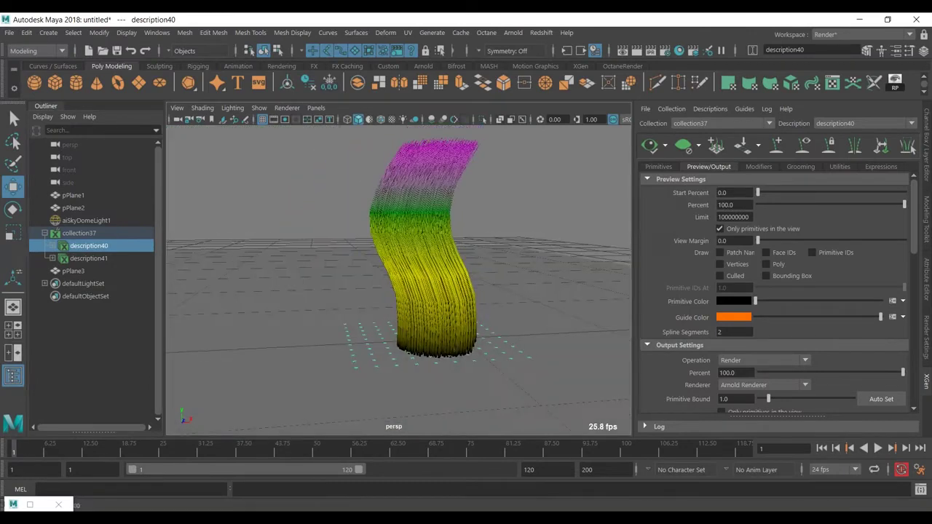
{"action": "scroll", "coordinate": [399, 276], "scroll_direction": "up", "scroll_amount": 2}
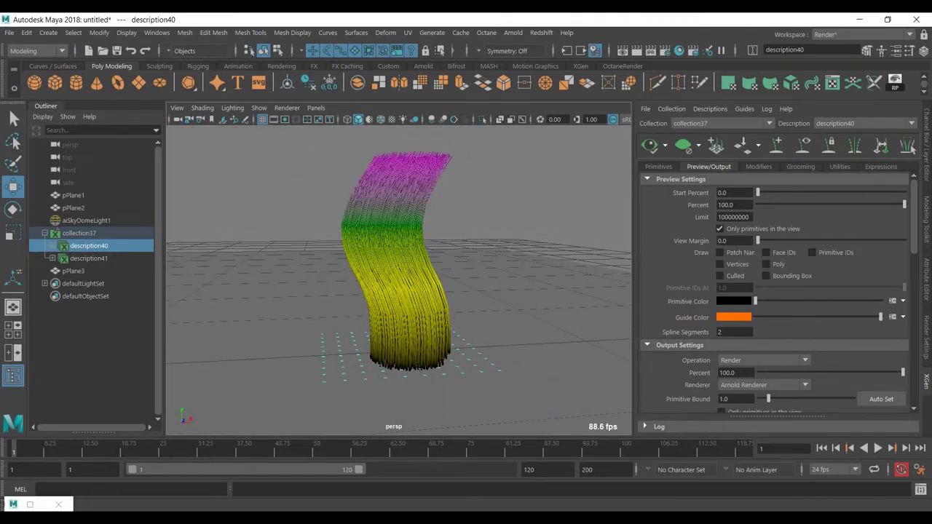
{"action": "left_click", "coordinate": [512, 33]}
{"action": "left_click", "coordinate": [527, 54]}
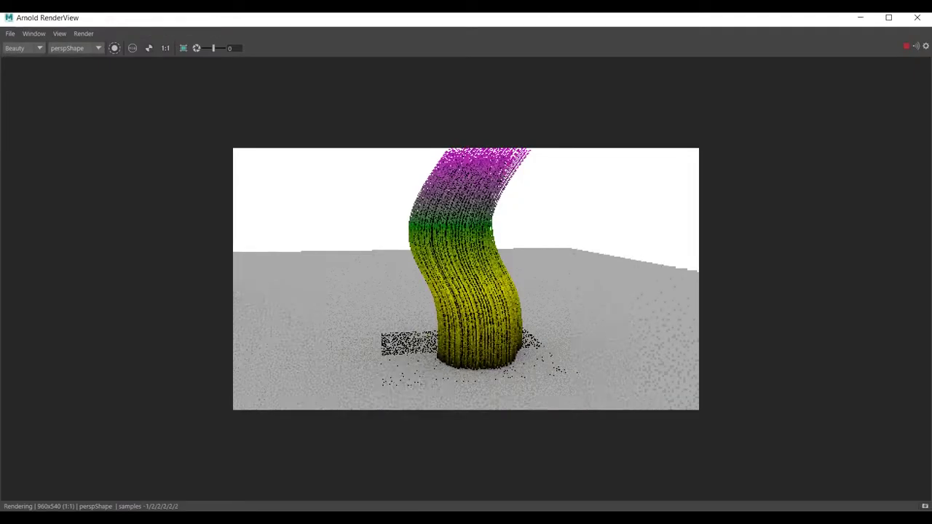
{"action": "scroll", "coordinate": [465, 279], "scroll_direction": "down", "scroll_amount": 1}
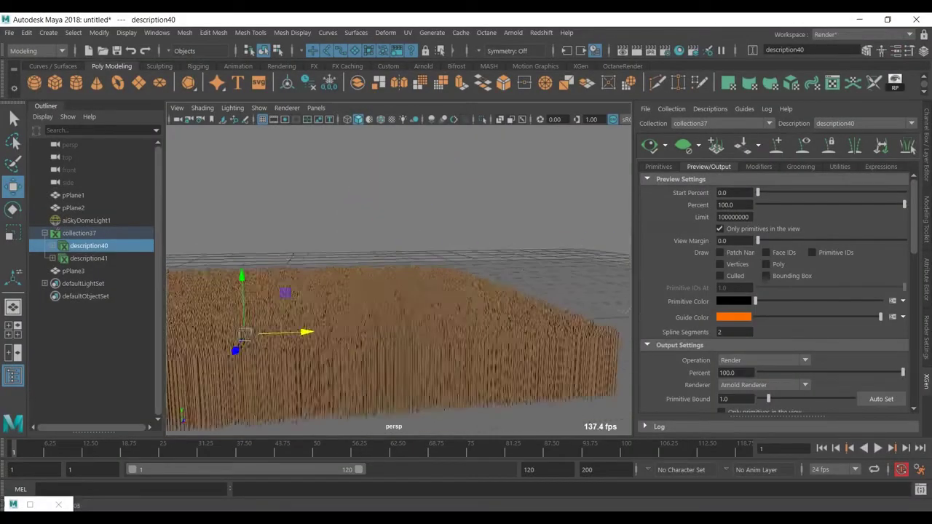
Switch XGen to description41, update its preview and set its output renderer to Arnold Renderer
{"action": "left_click_drag", "start_coordinate": [430, 283], "coordinate": [402, 300], "text": "alt"}
{"action": "scroll", "coordinate": [398, 291], "scroll_direction": "up", "scroll_amount": 2}
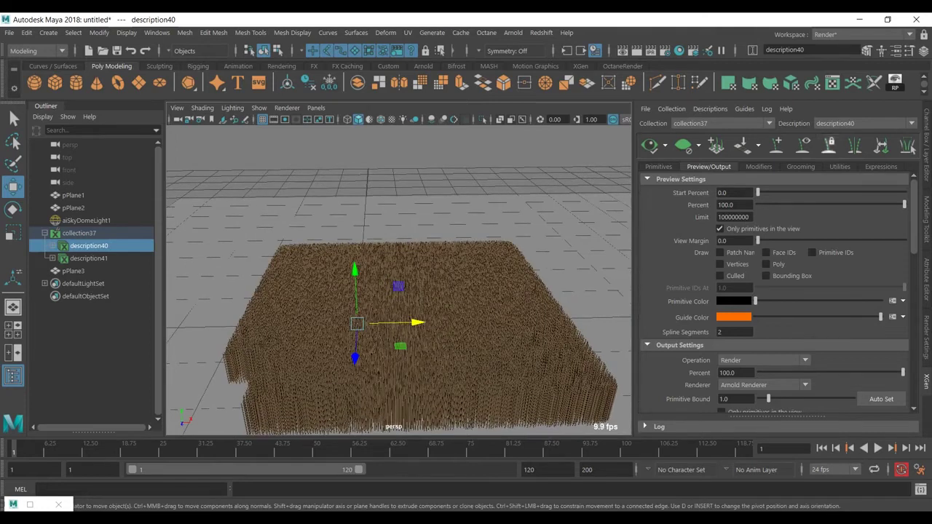
{"action": "left_click", "coordinate": [859, 124]}
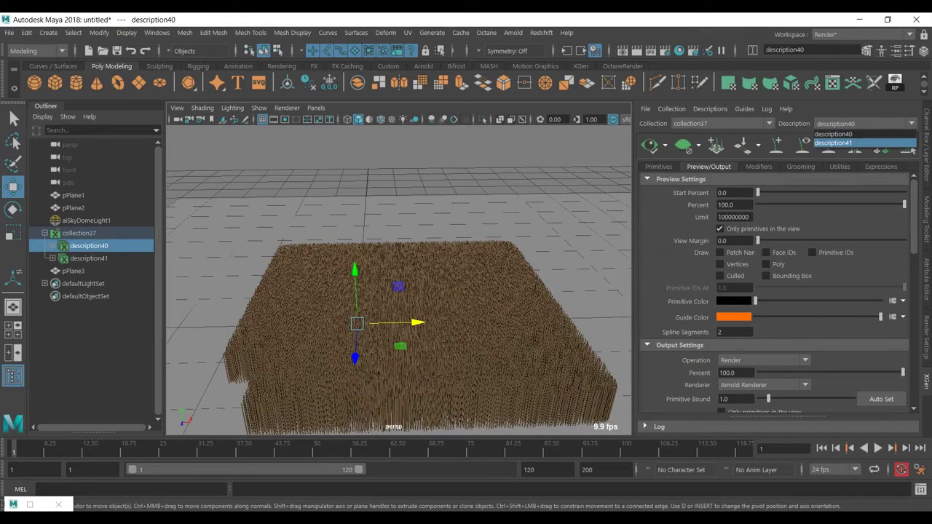
{"action": "left_click", "coordinate": [844, 143]}
{"action": "left_click", "coordinate": [649, 145]}
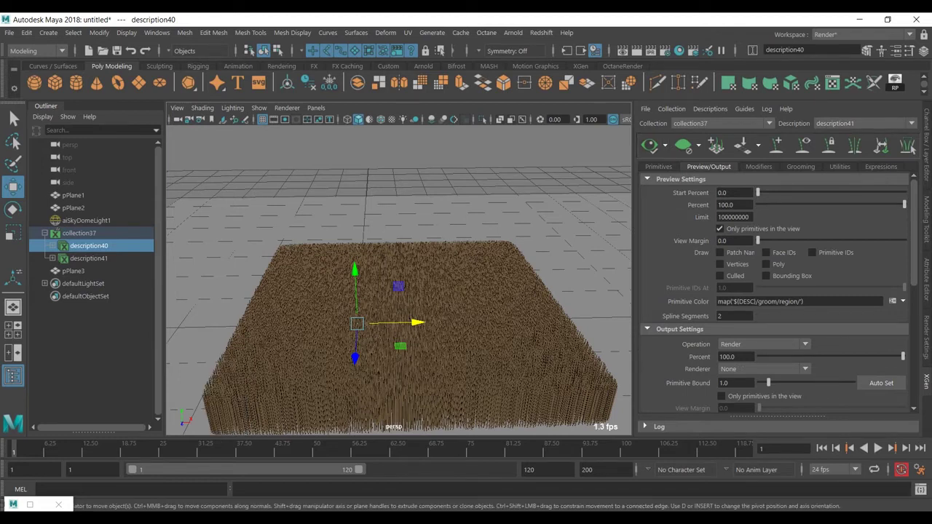
{"action": "scroll", "coordinate": [775, 291], "scroll_direction": "down", "scroll_amount": 3}
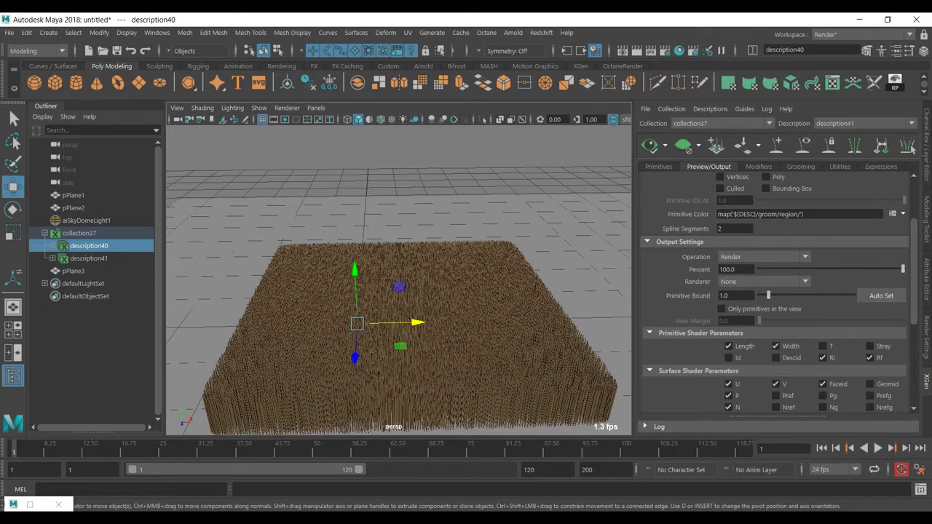
{"action": "left_click", "coordinate": [764, 282]}
{"action": "left_click", "coordinate": [763, 309]}
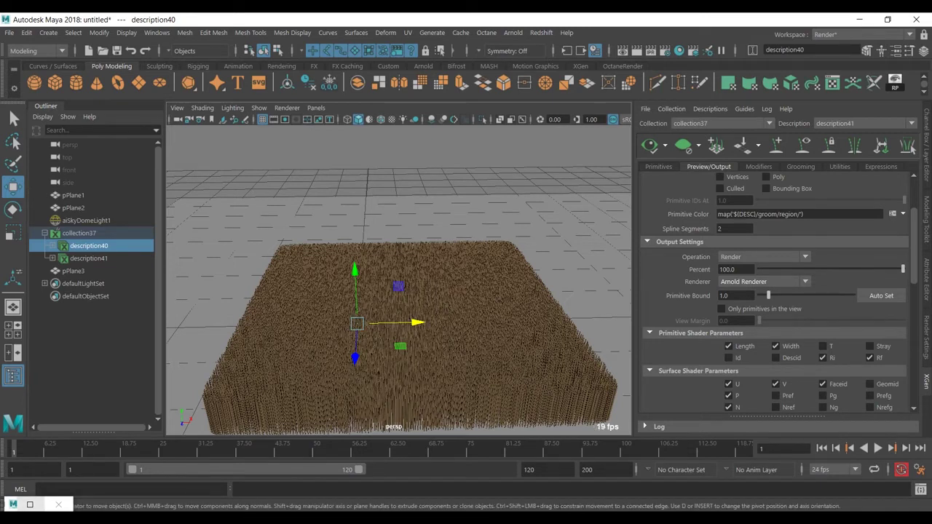
Add a custom shader parameter named mycolor of type color to description41
{"action": "middle_click_drag", "start_coordinate": [399, 291], "coordinate": [387, 282], "text": "alt"}
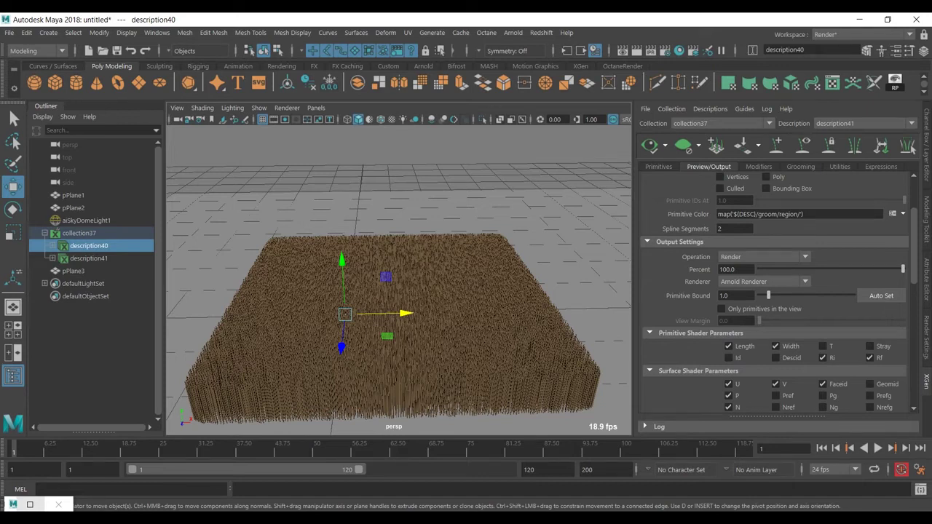
{"action": "scroll", "coordinate": [773, 291], "scroll_direction": "down", "scroll_amount": 8}
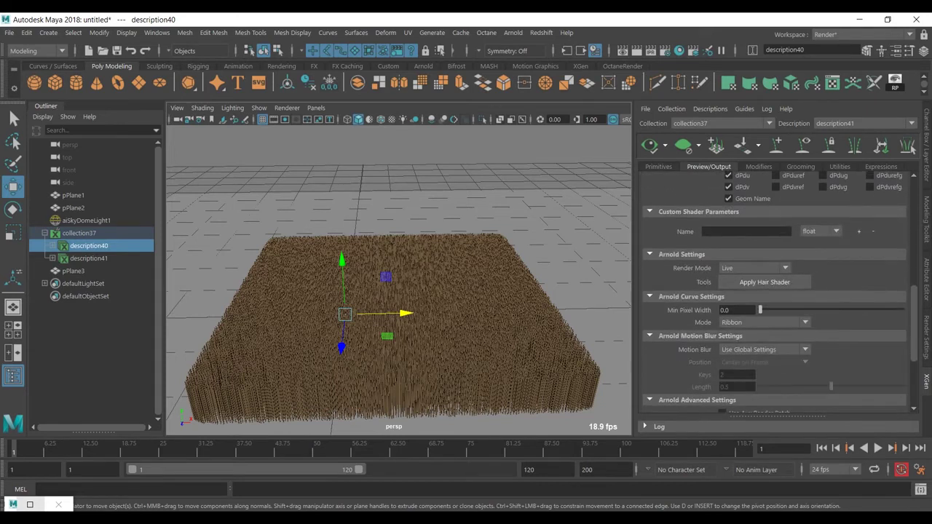
{"action": "left_click", "coordinate": [746, 231]}
{"action": "type", "text": "mycolor"}
{"action": "left_click", "coordinate": [821, 231]}
{"action": "left_click", "coordinate": [812, 251]}
{"action": "left_click", "coordinate": [858, 230]}
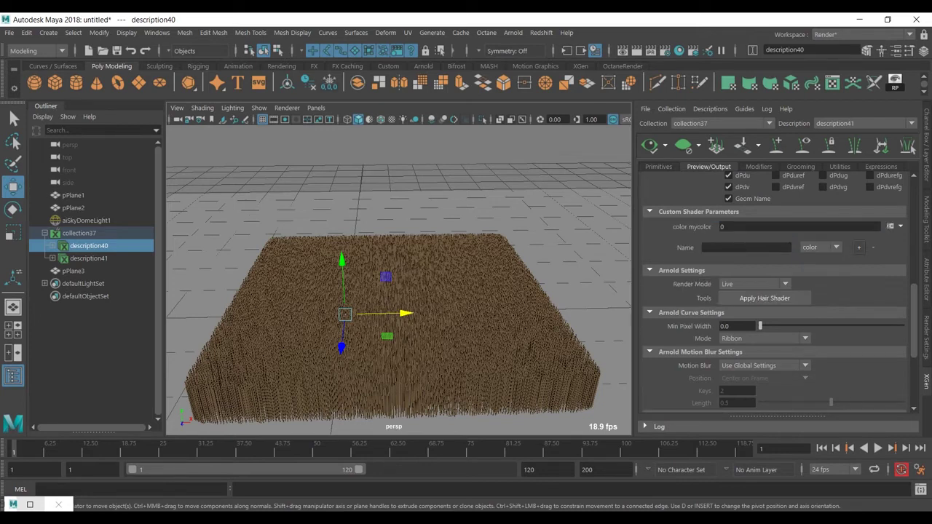
Clear the XGen preview and create a paint map for mycolor on pPlane2 with resolution 5.0 and a white start color
{"action": "left_click", "coordinate": [682, 146]}
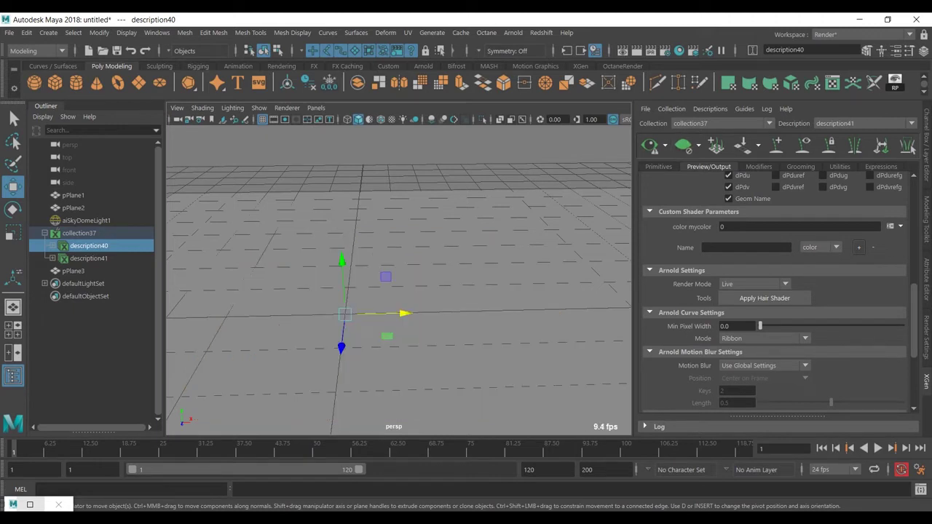
{"action": "left_click", "coordinate": [102, 208]}
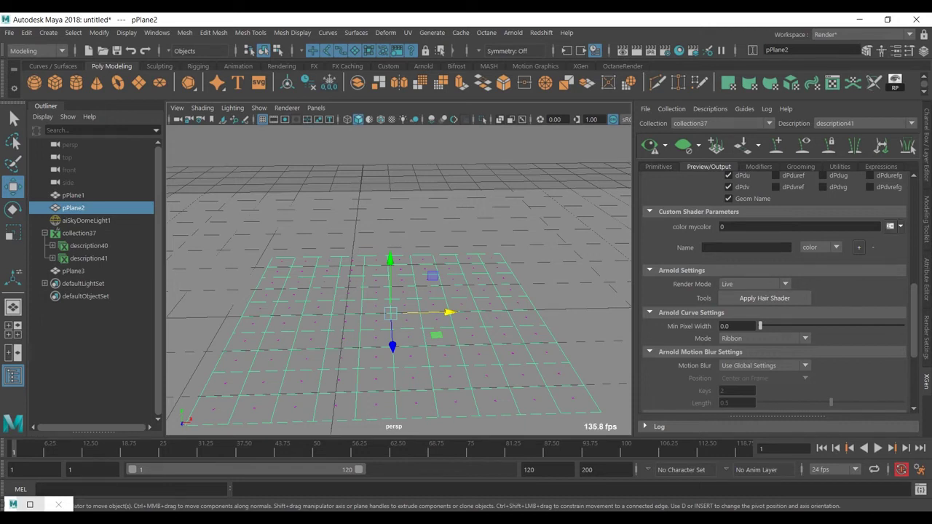
{"action": "left_click", "coordinate": [889, 227]}
{"action": "left_click", "coordinate": [865, 241]}
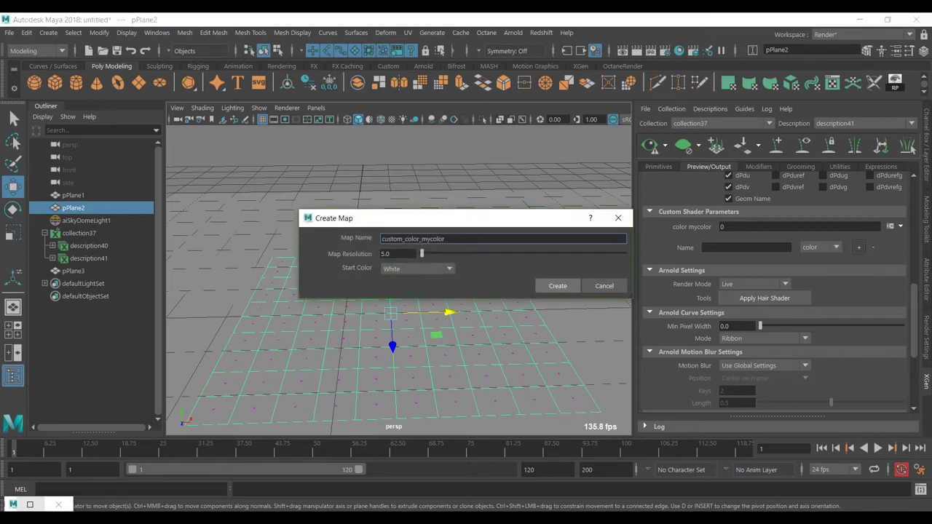
{"action": "left_click", "coordinate": [557, 285]}
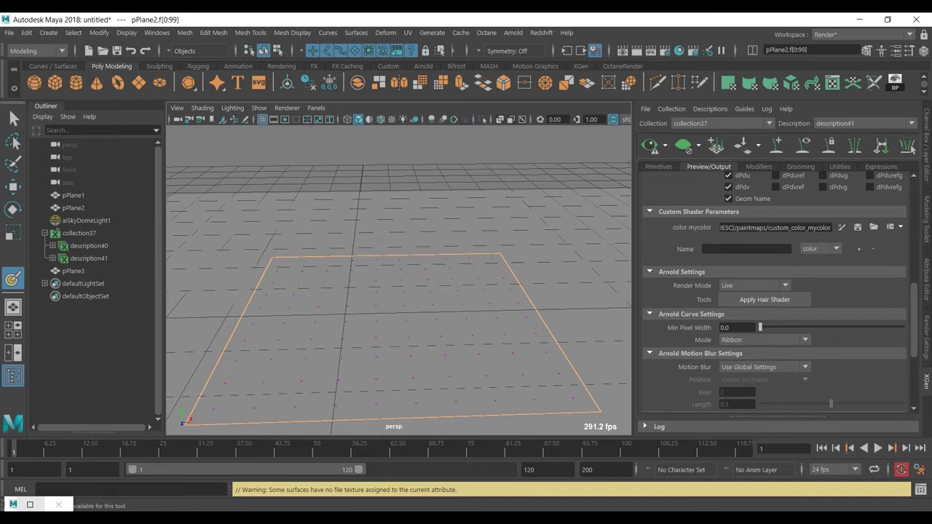
Turn on textured display in the viewport and lower the ground plane pPlane3 slightly beneath pPlane2
{"action": "key", "text": "6"}
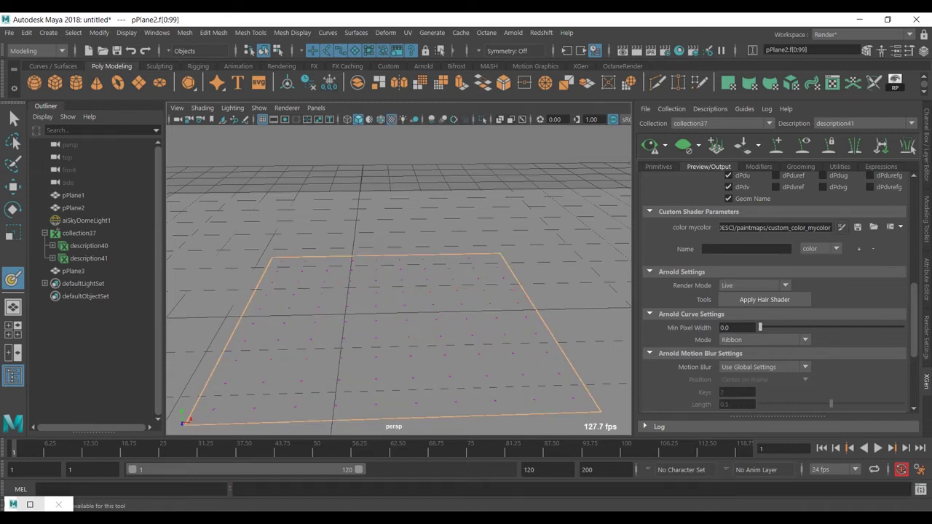
{"action": "left_click", "coordinate": [13, 118]}
{"action": "left_click", "coordinate": [320, 149]}
{"action": "left_click", "coordinate": [393, 292]}
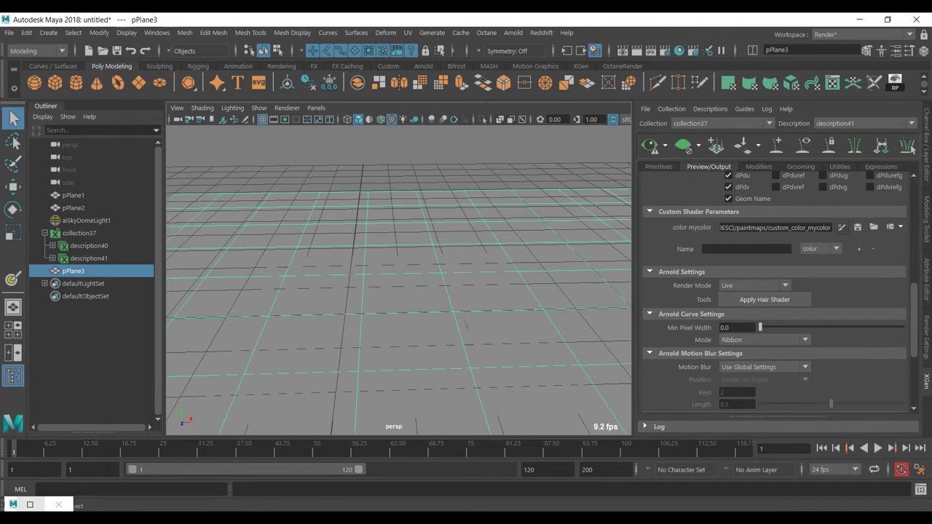
{"action": "key", "text": "w"}
{"action": "left_click_drag", "start_coordinate": [456, 256], "coordinate": [456, 268]}
Paint black strokes across the middle of pPlane2 on the mycolor map
{"action": "left_click", "coordinate": [415, 298]}
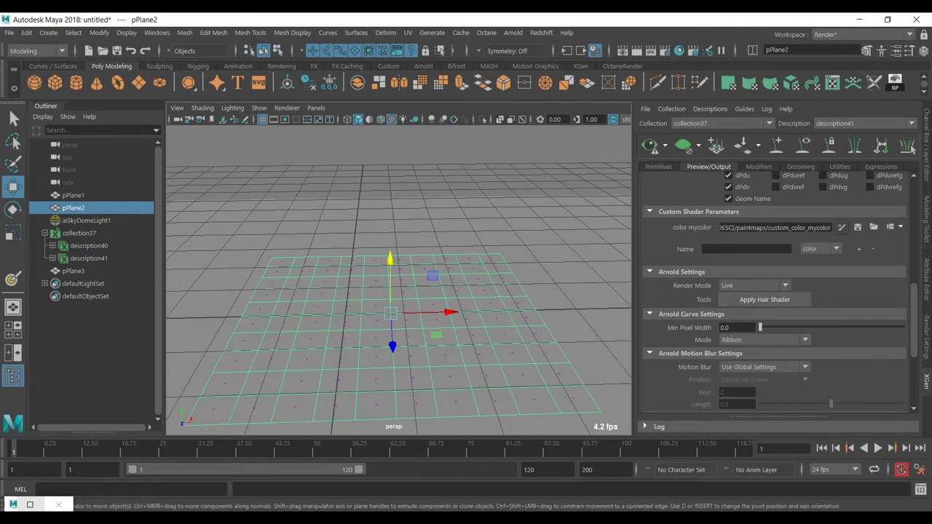
{"action": "left_click", "coordinate": [841, 227]}
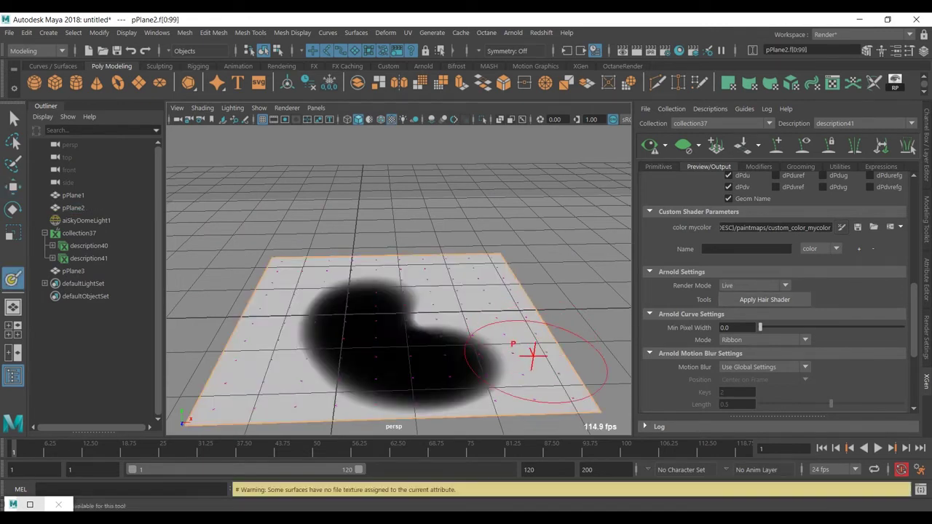
{"action": "mouse_move", "coordinate": [410, 329]}
{"action": "left_mouse_down"}
{"action": "mouse_move", "coordinate": [391, 322]}
{"action": "mouse_move", "coordinate": [476, 295]}
{"action": "mouse_move", "coordinate": [447, 314]}
{"action": "mouse_move", "coordinate": [453, 309]}
{"action": "left_mouse_up"}
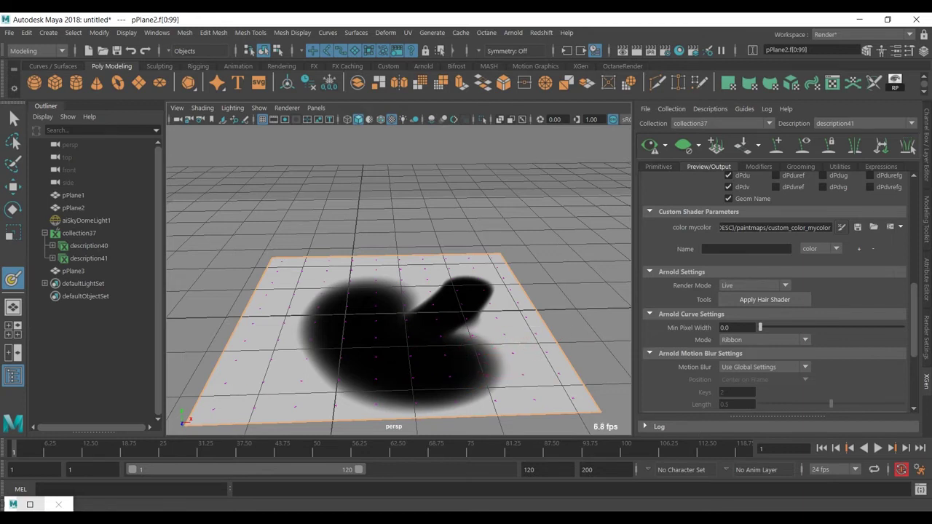
Graph the painted mycolor texture's network in Hypershade and load download.jpg from the Desktop into its file node
{"action": "left_click", "coordinate": [30, 505]}
{"action": "left_click", "coordinate": [98, 77]}
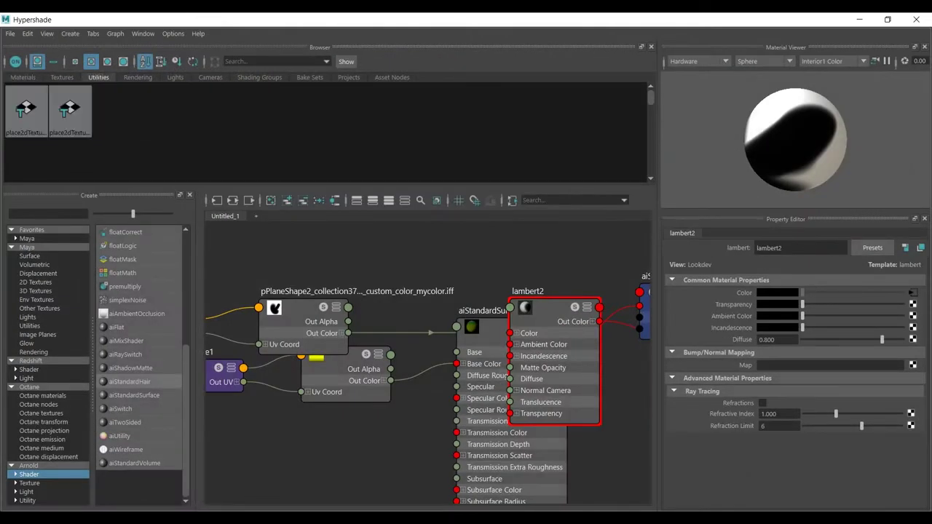
{"action": "right_click_drag", "start_coordinate": [74, 107], "coordinate": [104, 140]}
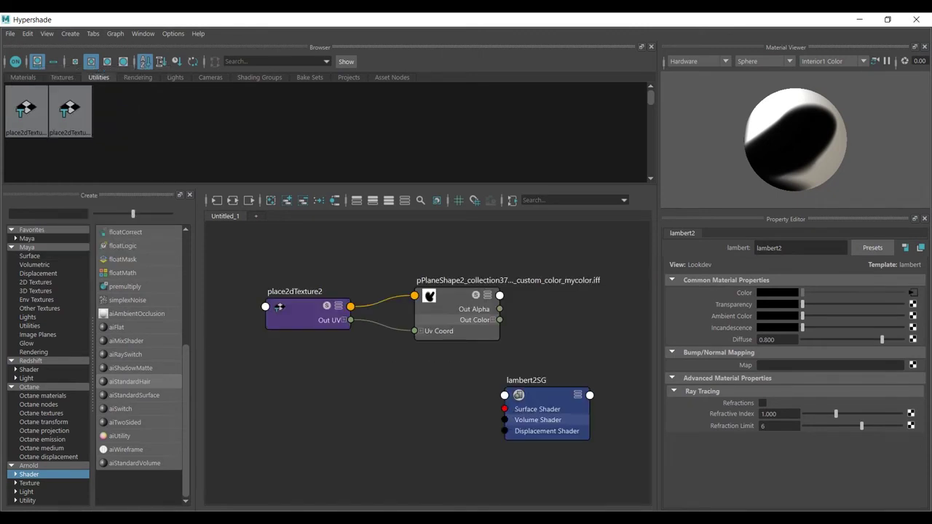
{"action": "left_click_drag", "start_coordinate": [453, 310], "coordinate": [448, 311]}
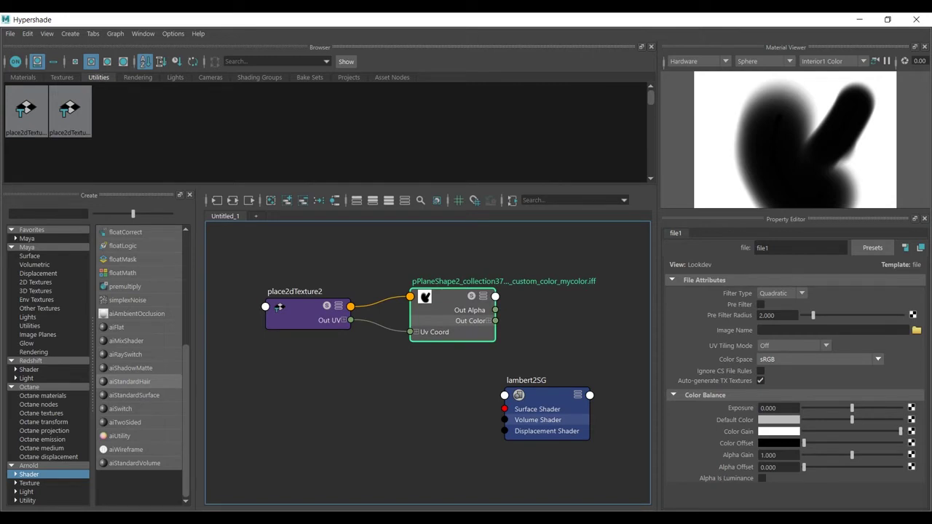
{"action": "left_click", "coordinate": [915, 330]}
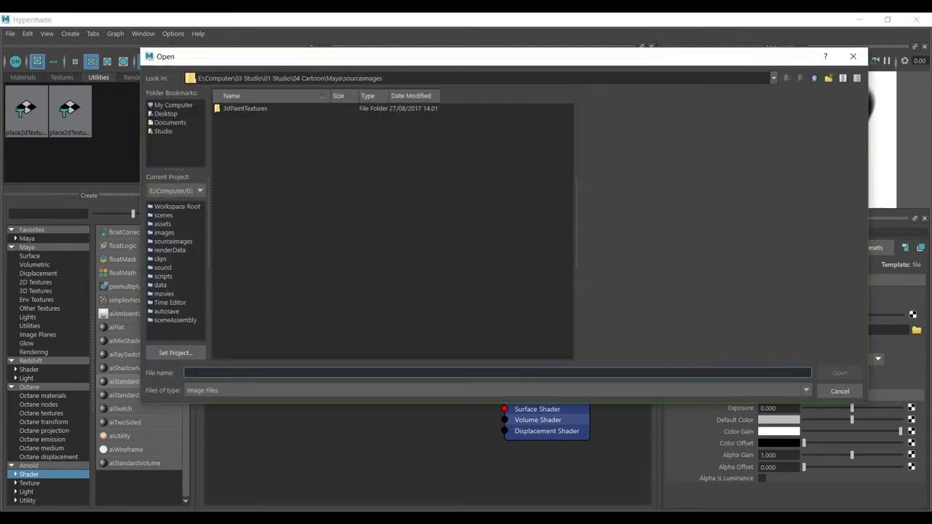
{"action": "left_click", "coordinate": [166, 114]}
{"action": "left_click", "coordinate": [242, 167]}
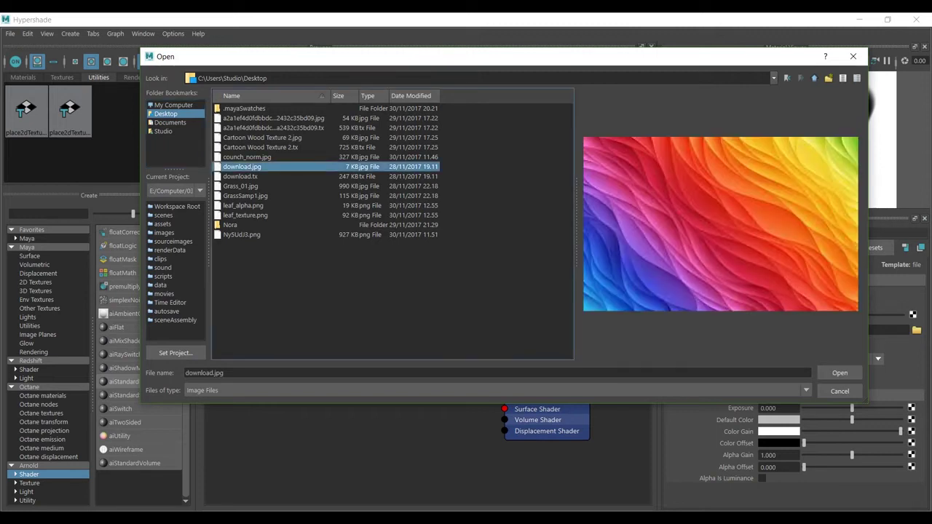
{"action": "left_click", "coordinate": [839, 372]}
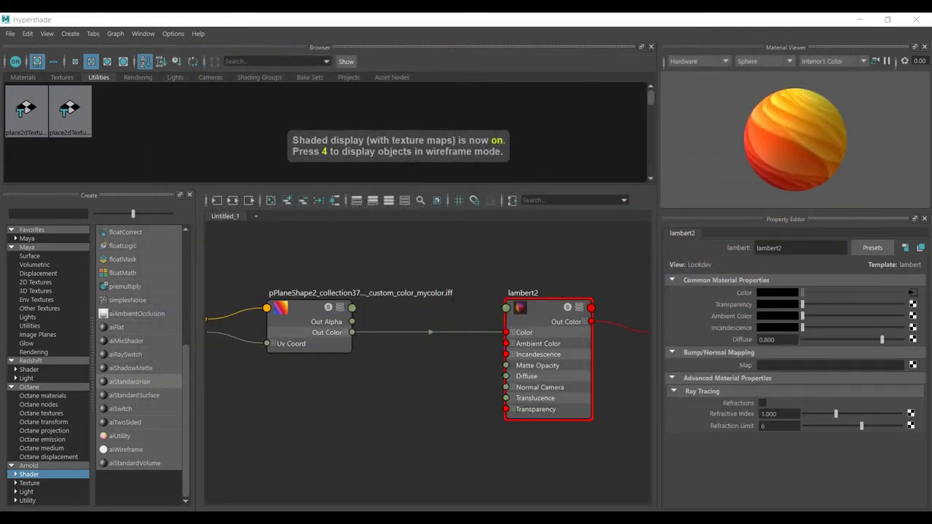
{"action": "left_click", "coordinate": [859, 19]}
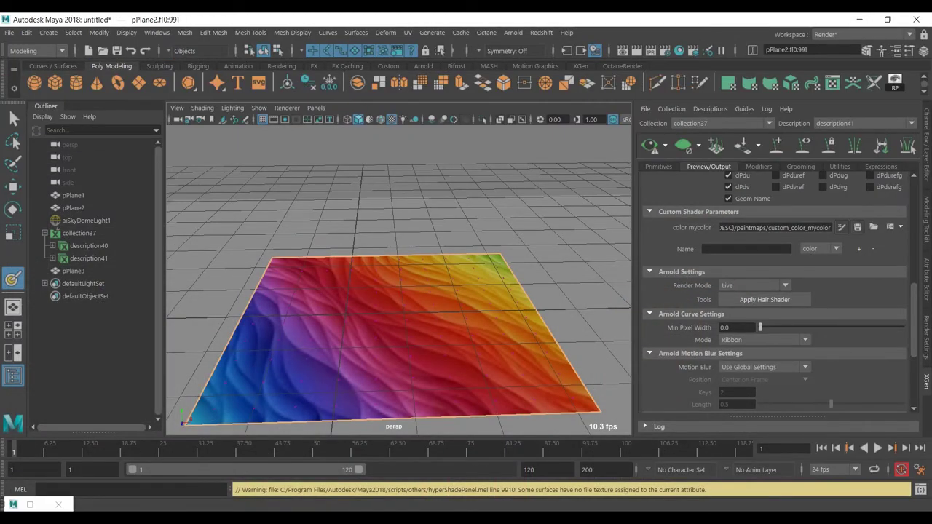
Update the XGen preview and copy the word mycolor from description41's custom color map path
{"action": "left_click", "coordinate": [650, 146]}
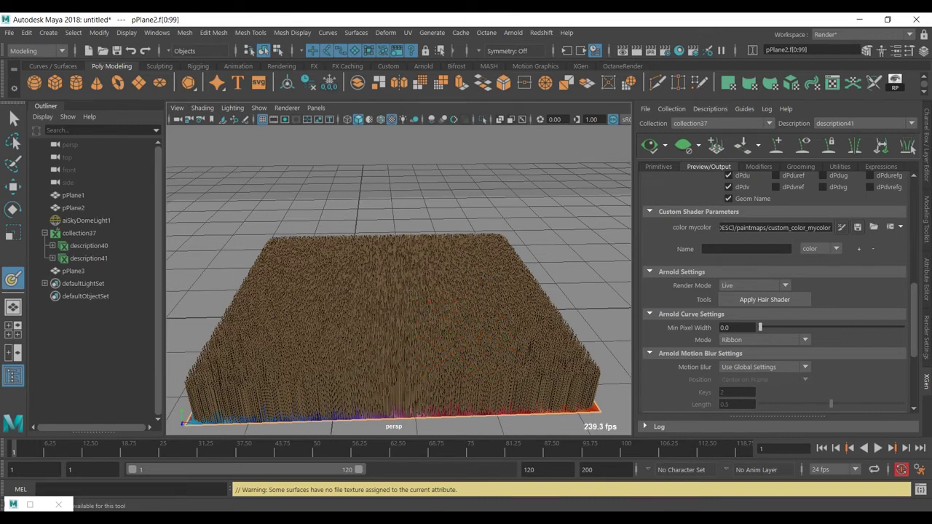
{"action": "left_click_drag", "start_coordinate": [807, 227], "coordinate": [830, 227]}
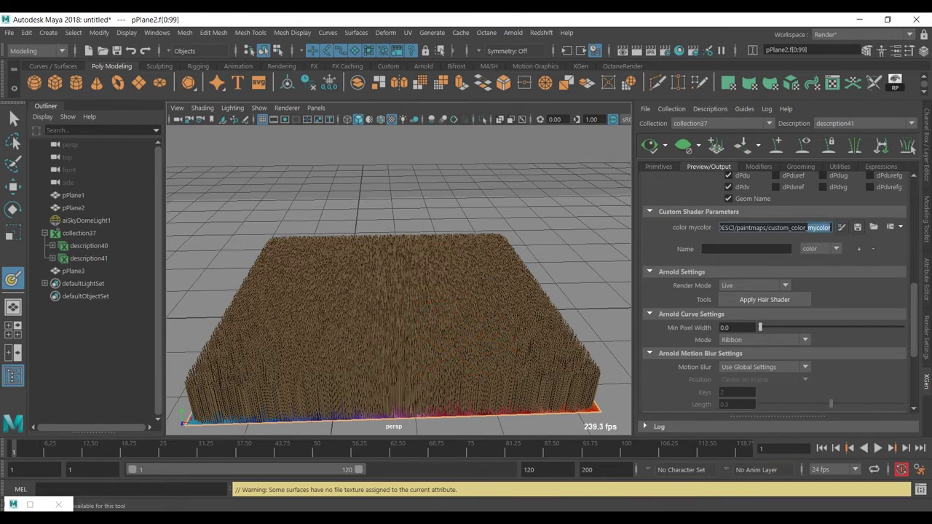
{"action": "right_click", "coordinate": [820, 227]}
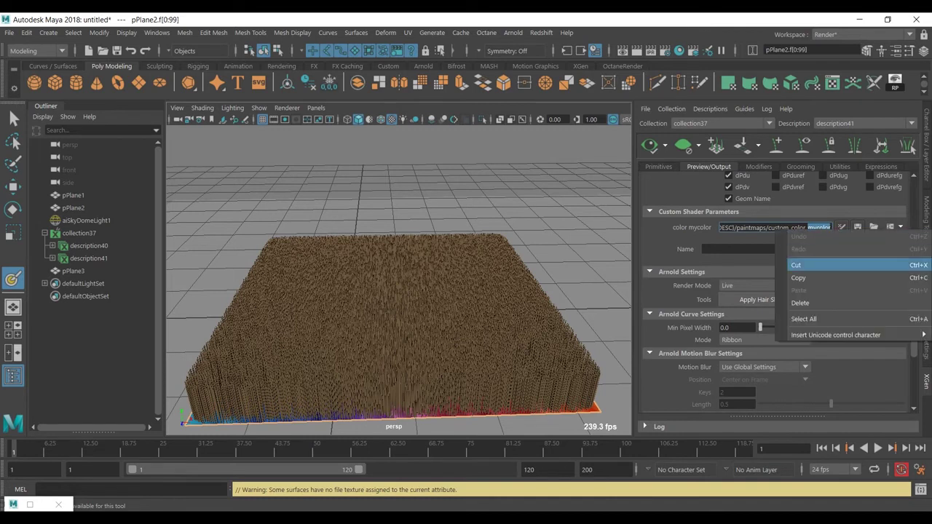
{"action": "left_click", "coordinate": [824, 277]}
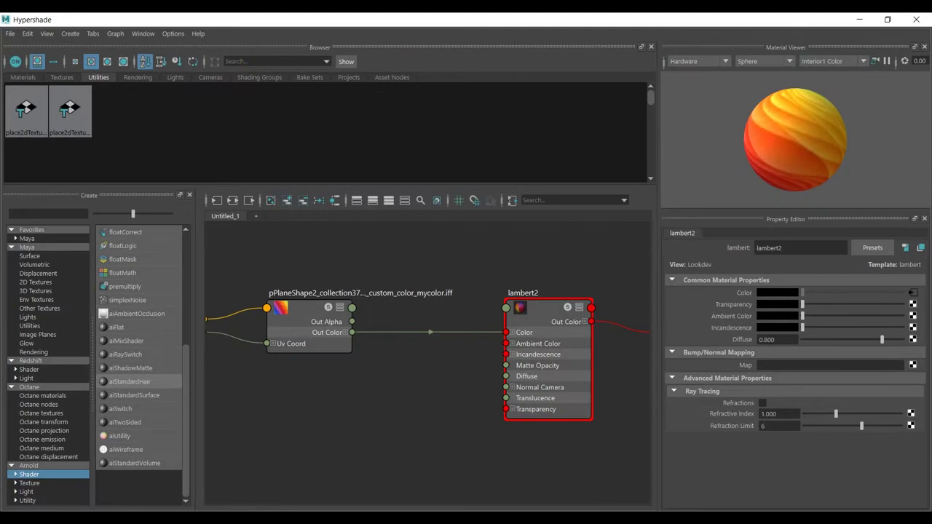
Clear the Hypershade graph and create an aiStandardSurface material with its specular weight set to 0
{"action": "left_click", "coordinate": [22, 77]}
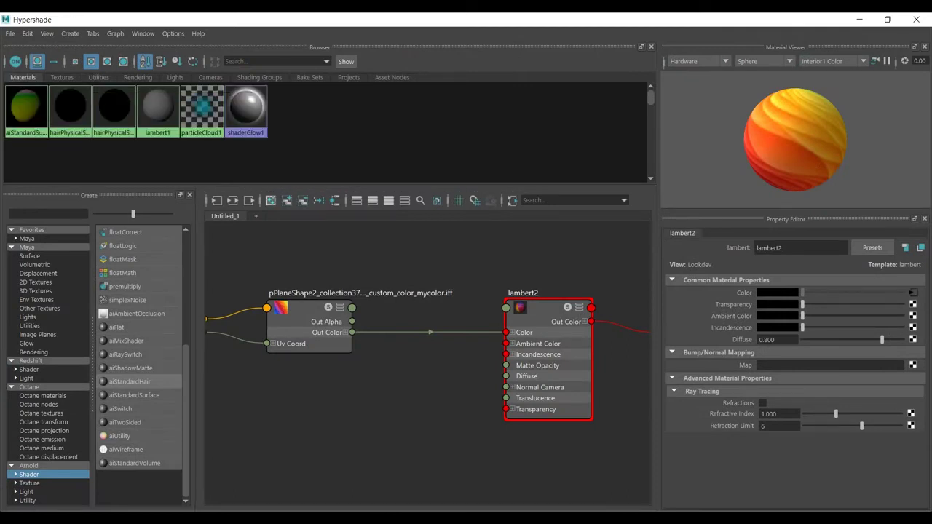
{"action": "left_click", "coordinate": [270, 200]}
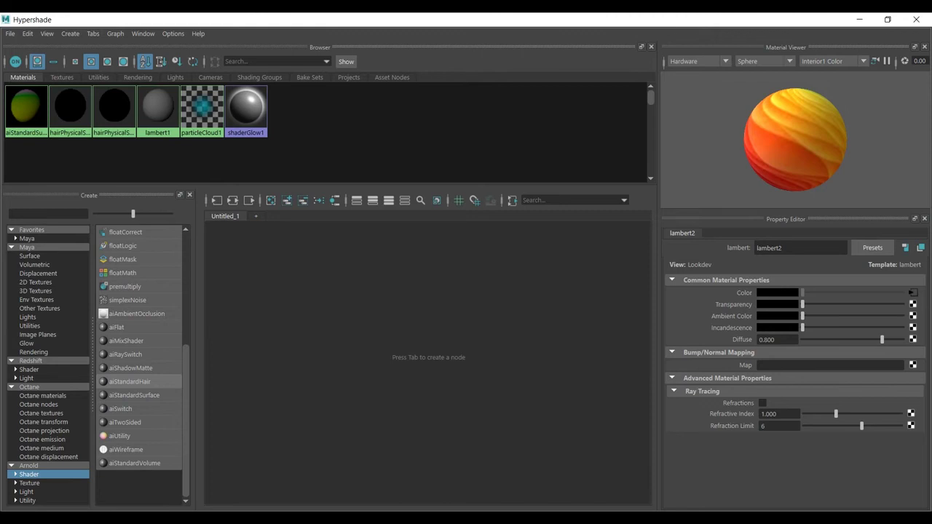
{"action": "left_click", "coordinate": [134, 394]}
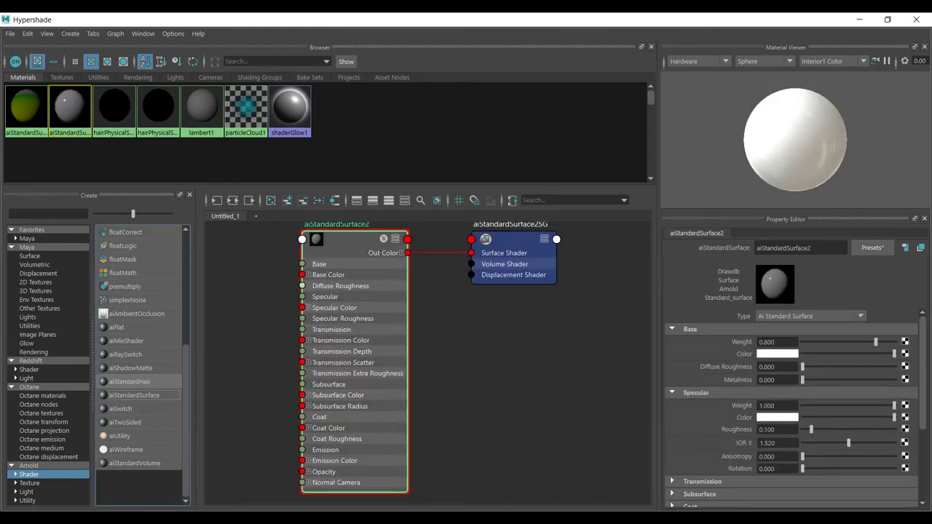
{"action": "left_click_drag", "start_coordinate": [894, 406], "coordinate": [802, 405]}
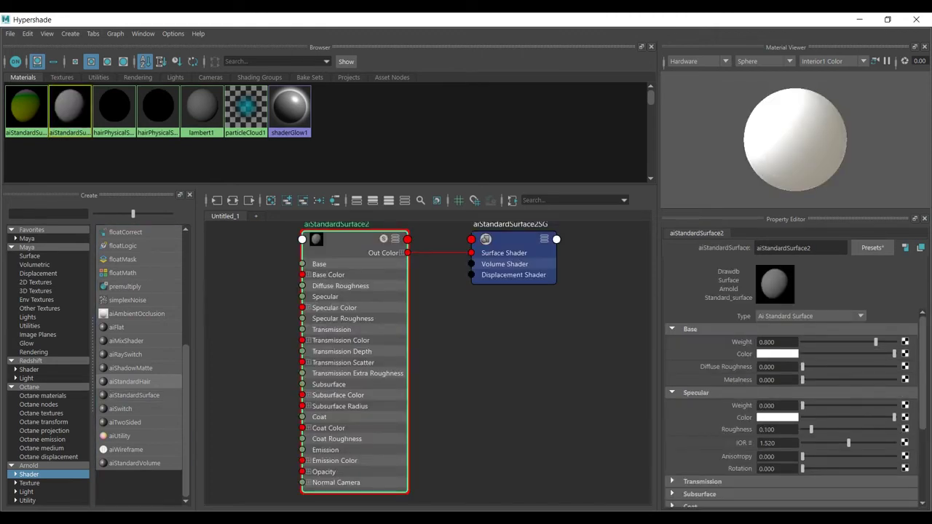
Add an aiUserDataColor node to the graph and place it beside aiStandardSurface2
{"action": "middle_click_drag", "start_coordinate": [276, 304], "coordinate": [410, 367], "text": "alt"}
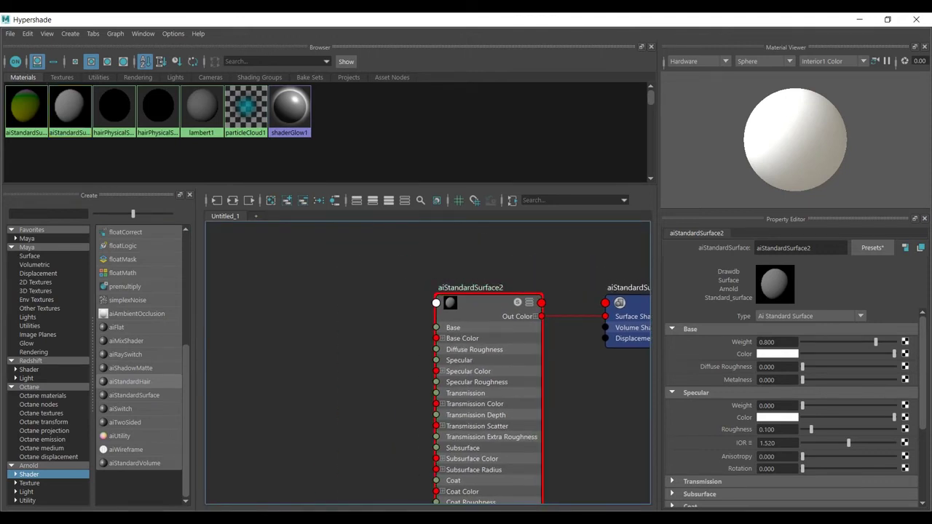
{"action": "left_click", "coordinate": [99, 77]}
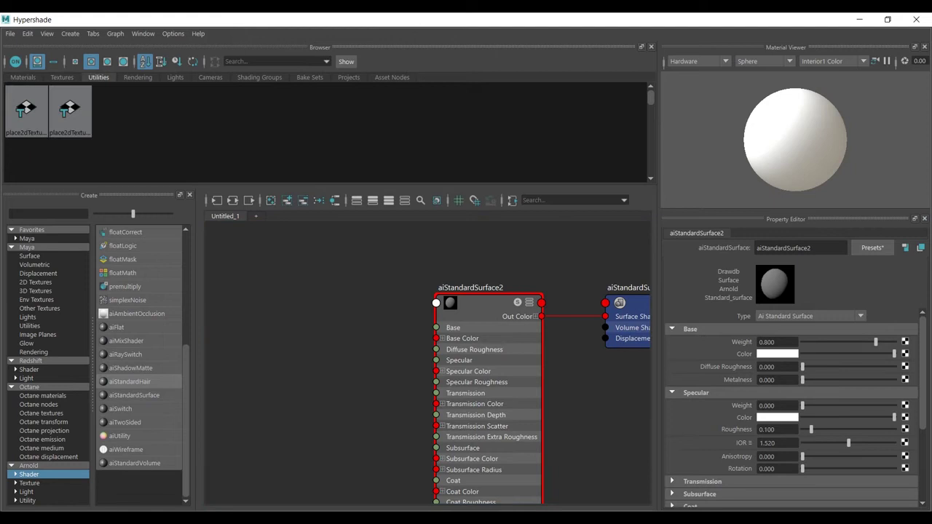
{"action": "left_click", "coordinate": [23, 77]}
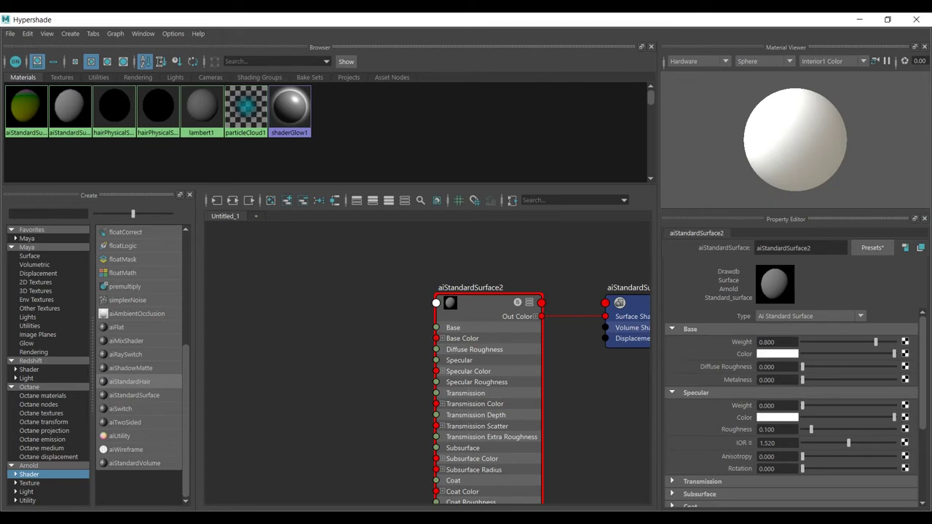
{"action": "mouse_move", "coordinate": [436, 19]}
{"action": "left_mouse_down"}
{"action": "mouse_move", "coordinate": [411, 370]}
{"action": "mouse_move", "coordinate": [439, 175]}
{"action": "mouse_move", "coordinate": [424, 13]}
{"action": "left_mouse_up"}
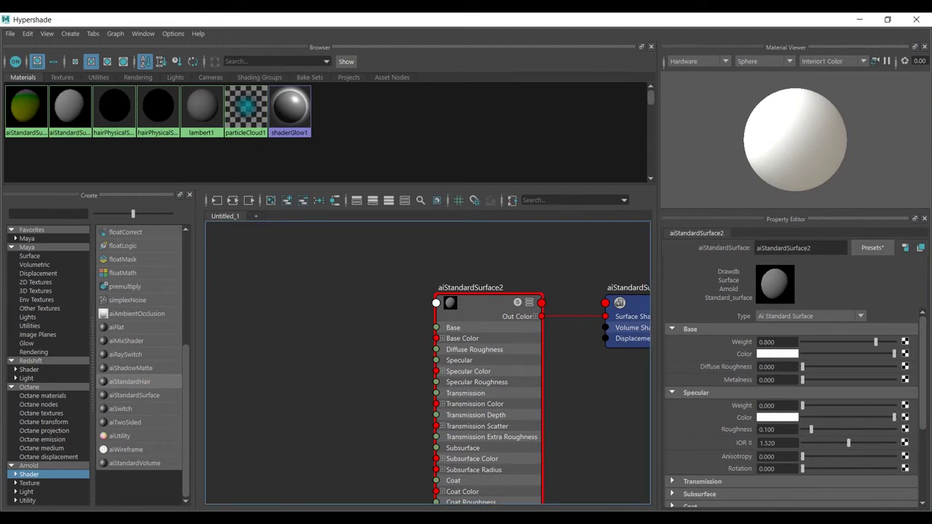
{"action": "key", "text": "Tab"}
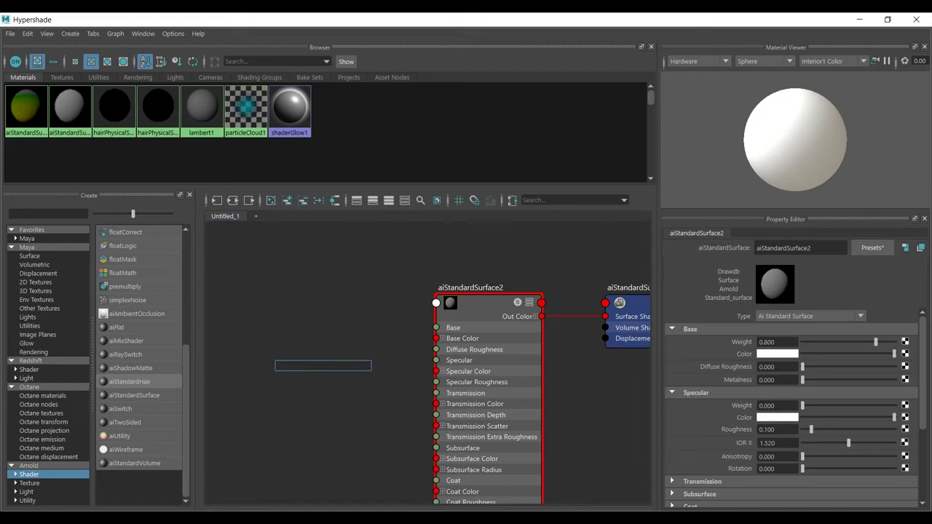
{"action": "type", "text": "aiuser"}
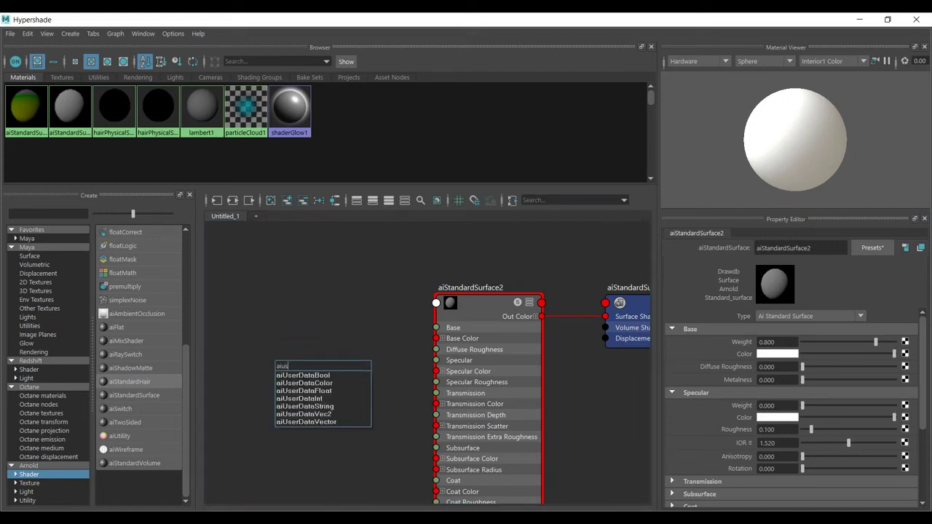
{"action": "key", "text": "Down"}
{"action": "key", "text": "Down"}
{"action": "key", "text": "Return"}
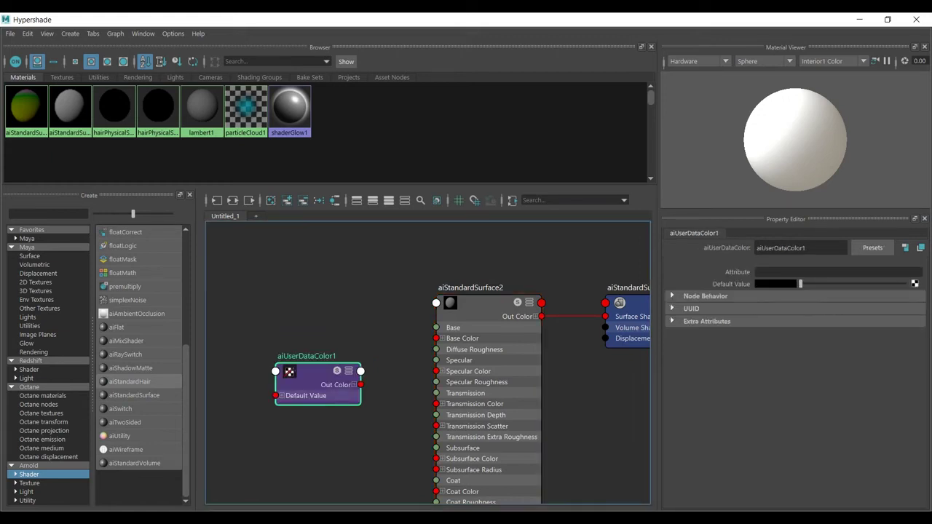
{"action": "left_click_drag", "start_coordinate": [314, 373], "coordinate": [287, 339]}
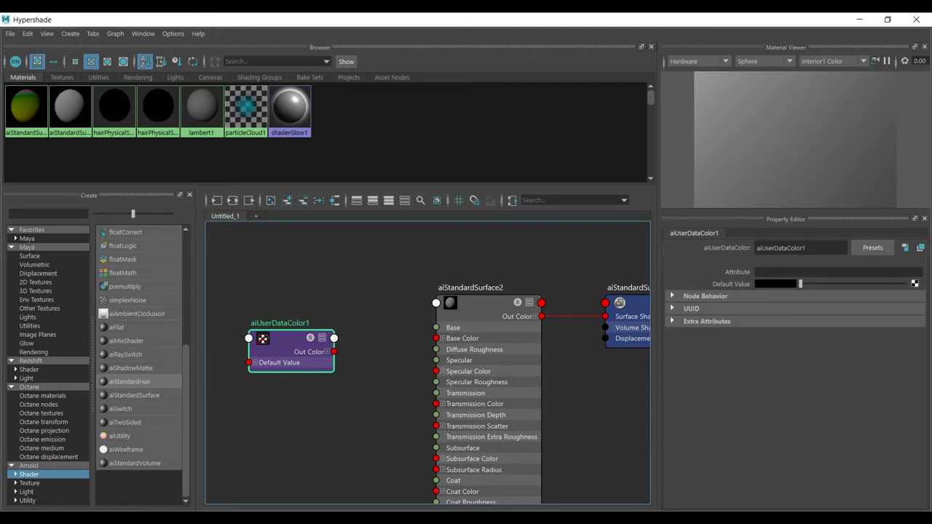
Set the aiUserDataColor node's attribute to mycolor, matching description41's custom shader parameter
{"action": "left_click", "coordinate": [837, 273]}
{"action": "type", "text": "mycolor"}
{"action": "key", "text": "Return"}
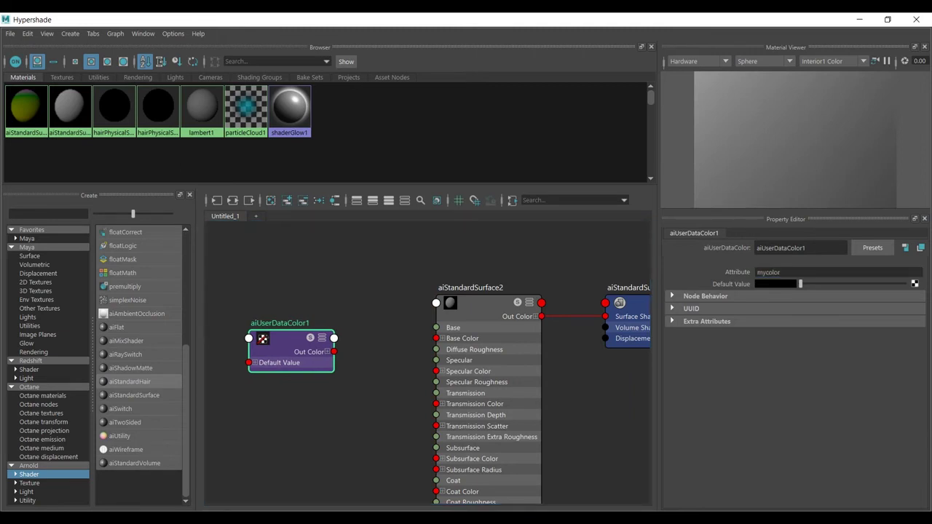
{"action": "left_click_drag", "start_coordinate": [655, 19], "coordinate": [388, 79]}
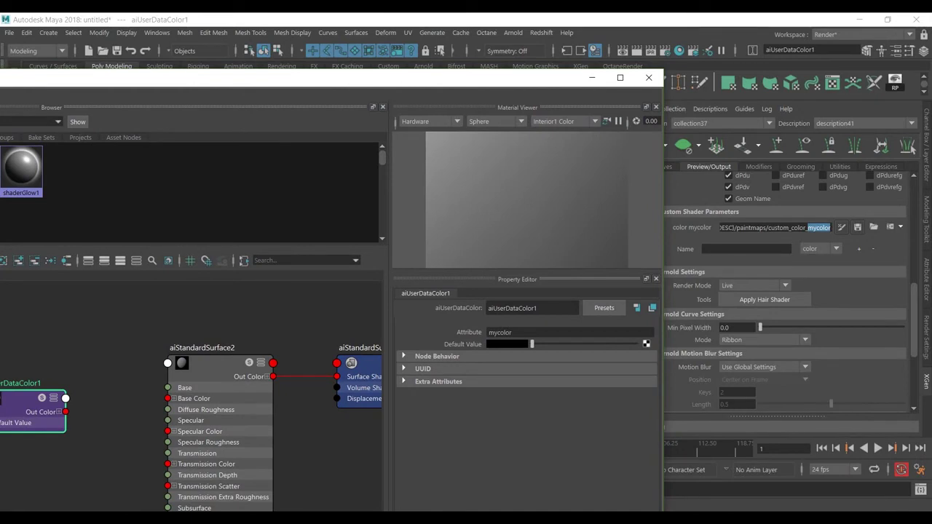
{"action": "left_click_drag", "start_coordinate": [387, 80], "coordinate": [572, 13]}
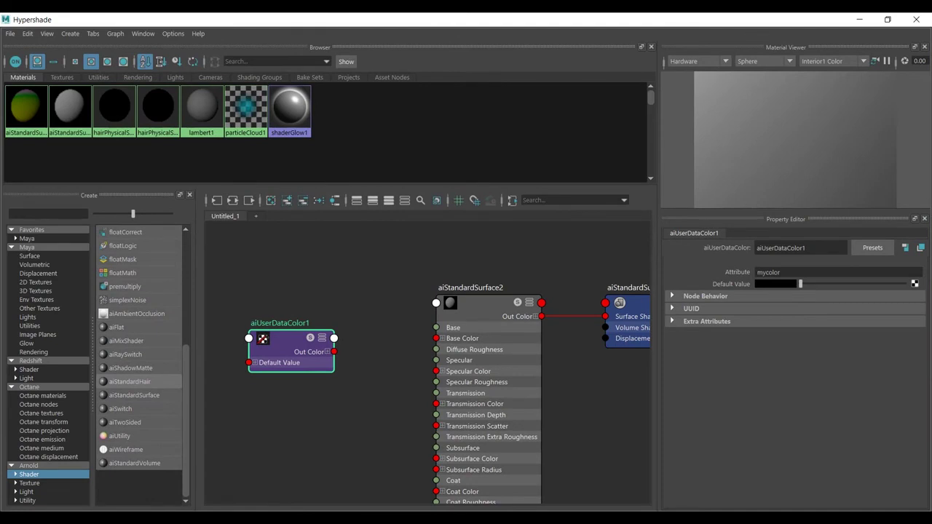
Connect aiUserDataColor1 to the base color of aiStandardSurface2
{"action": "left_click_drag", "start_coordinate": [287, 340], "coordinate": [314, 319]}
{"action": "left_click", "coordinate": [482, 303]}
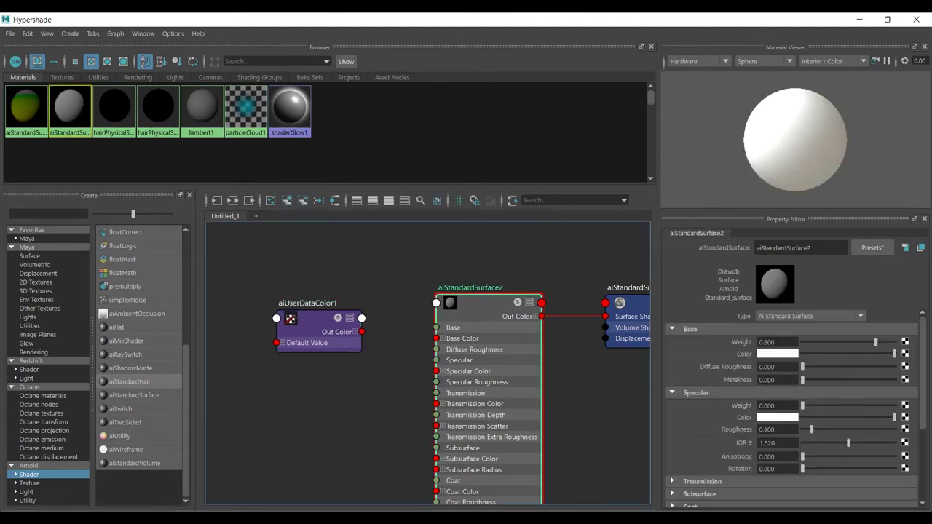
{"action": "middle_click_drag", "start_coordinate": [314, 320], "coordinate": [778, 354]}
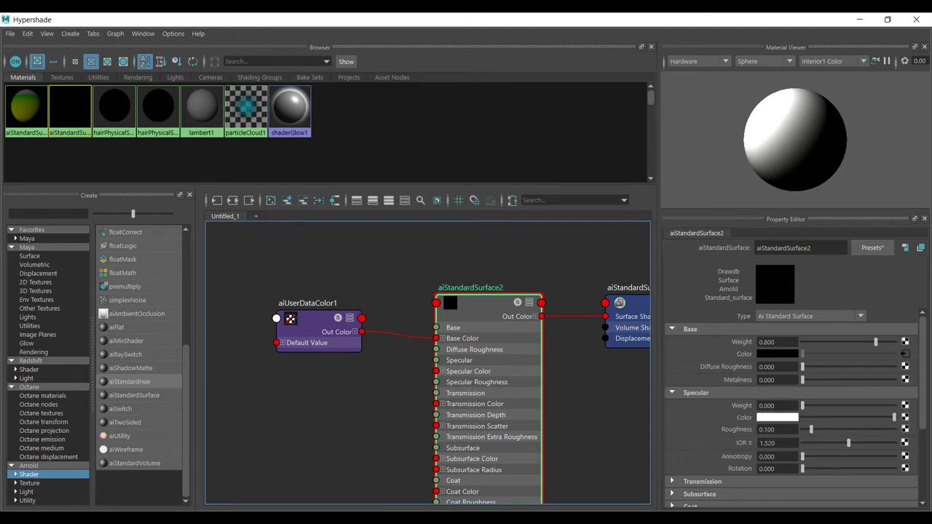
Assign the aiStandardSurface2 material to description41
{"action": "left_click_drag", "start_coordinate": [466, 20], "coordinate": [504, 357]}
{"action": "key", "text": "super+Up"}
{"action": "key", "text": "super+Down"}
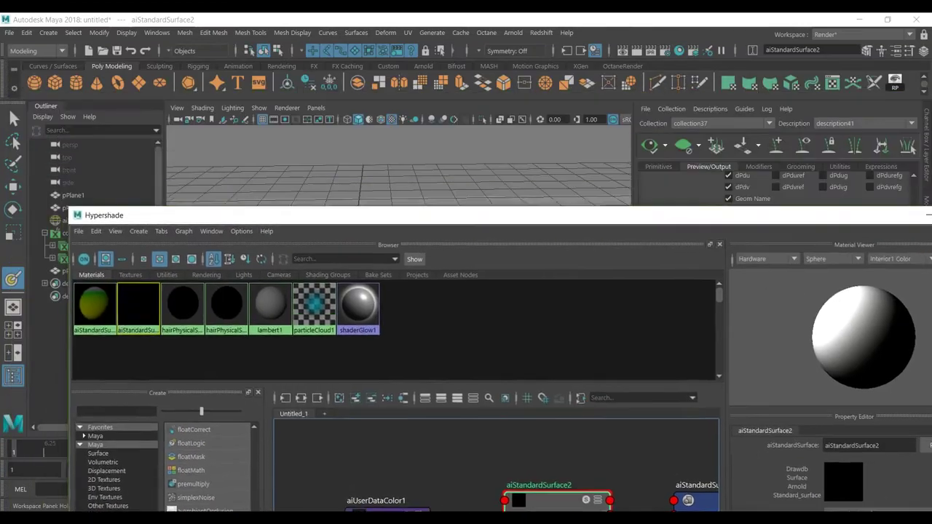
{"action": "left_click", "coordinate": [88, 258]}
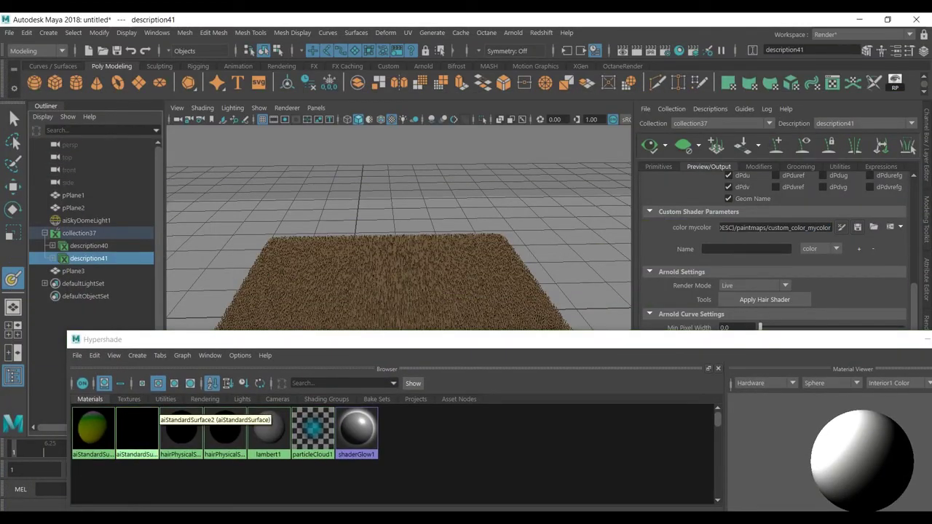
{"action": "left_click_drag", "start_coordinate": [218, 340], "coordinate": [260, 125]}
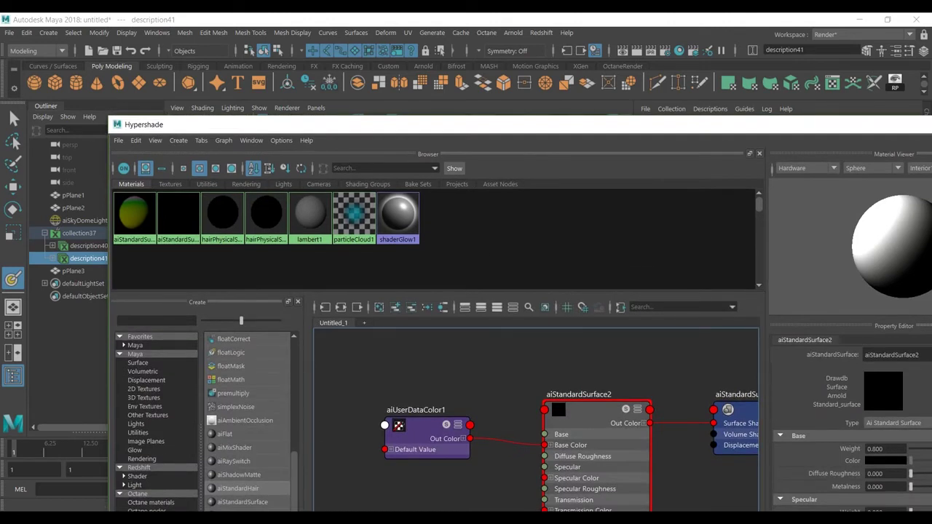
{"action": "right_click_drag", "start_coordinate": [558, 410], "coordinate": [524, 260]}
{"action": "left_click_drag", "start_coordinate": [465, 124], "coordinate": [373, 12]}
{"action": "left_click", "coordinate": [859, 19]}
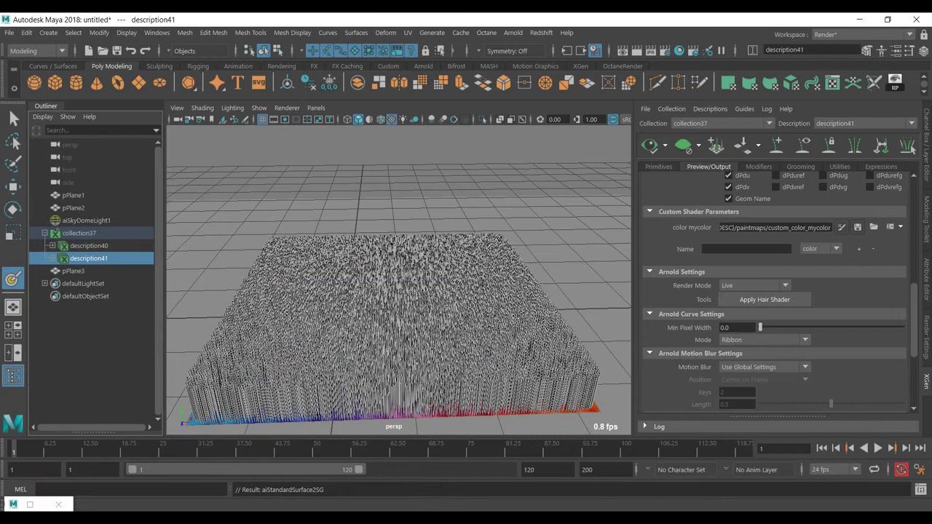
Render the perspective view in Arnold to check the mapped colors on description41's hair
{"action": "left_click", "coordinate": [512, 32]}
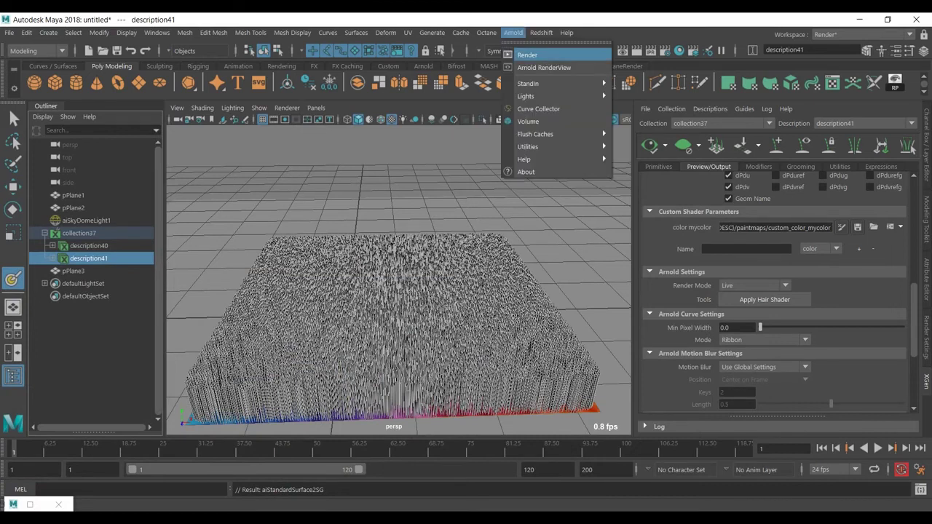
{"action": "left_click", "coordinate": [518, 54]}
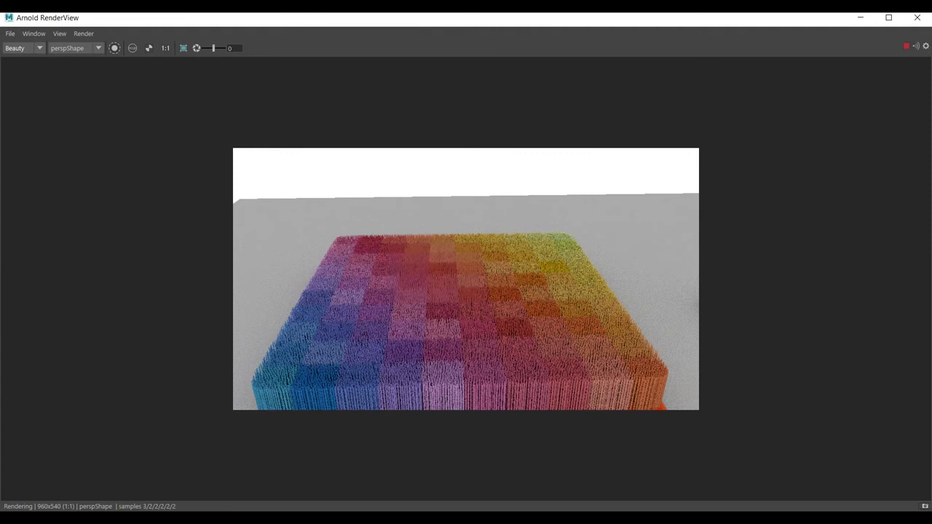
{"action": "key", "text": "f"}
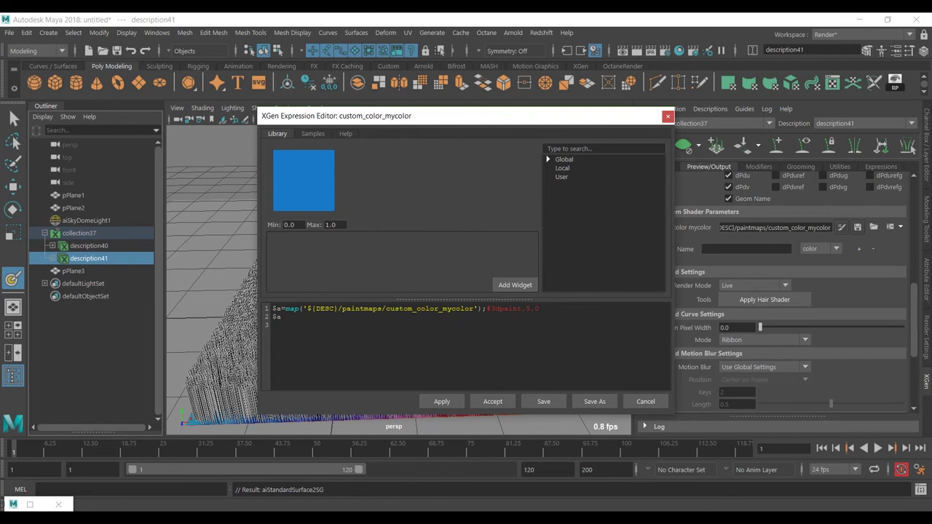
Set the 3dpaint value in the custom_color_mycolor map expression to 100.0 and render the hair in Arnold
{"action": "left_click", "coordinate": [526, 309]}
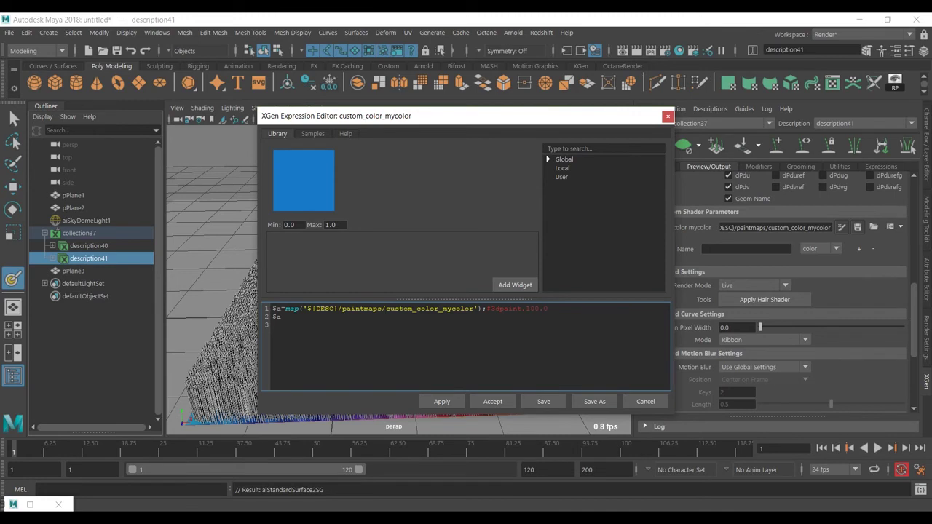
{"action": "left_click", "coordinate": [492, 401]}
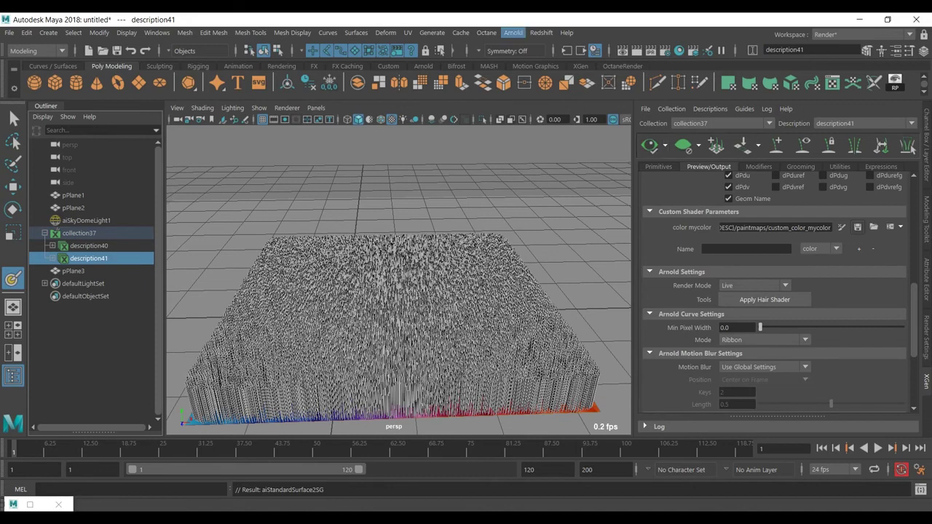
{"action": "left_click", "coordinate": [513, 33]}
{"action": "left_click", "coordinate": [535, 54]}
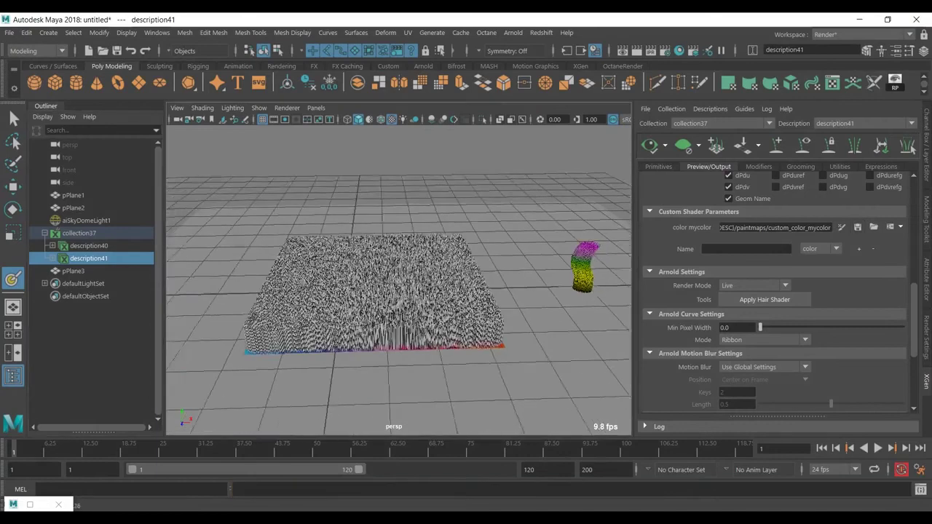
Render the perspective view in Arnold with both the mapped hair patch and the small magenta-to-yellow hair clump in frame
{"action": "middle_click_drag", "start_coordinate": [466, 304], "coordinate": [413, 329], "text": "alt"}
{"action": "right_click_drag", "start_coordinate": [413, 329], "coordinate": [436, 339], "text": "alt"}
{"action": "mouse_move", "coordinate": [429, 341]}
{"action": "middle_mouse_down", "text": "alt"}
{"action": "mouse_move", "coordinate": [421, 342]}
{"action": "mouse_move", "coordinate": [427, 337]}
{"action": "middle_mouse_up", "text": "alt"}
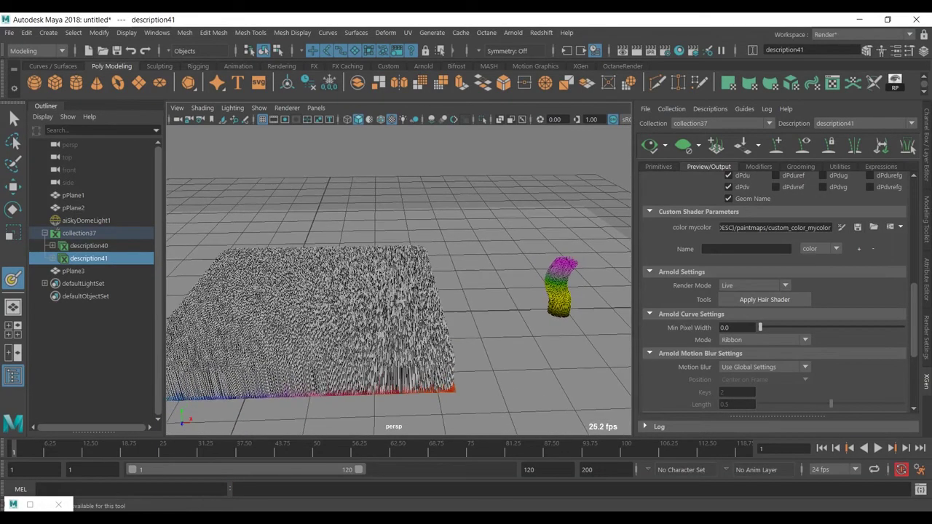
{"action": "left_click", "coordinate": [513, 32]}
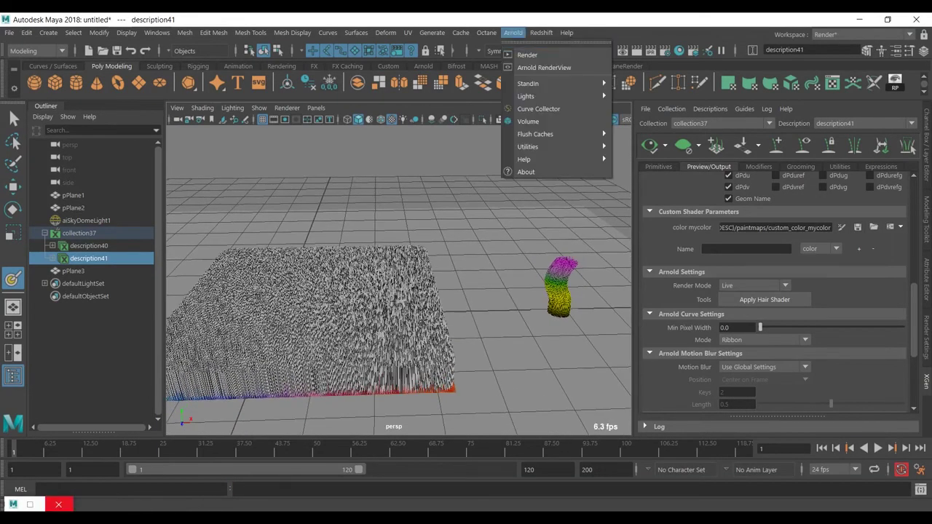
{"action": "left_click", "coordinate": [549, 55]}
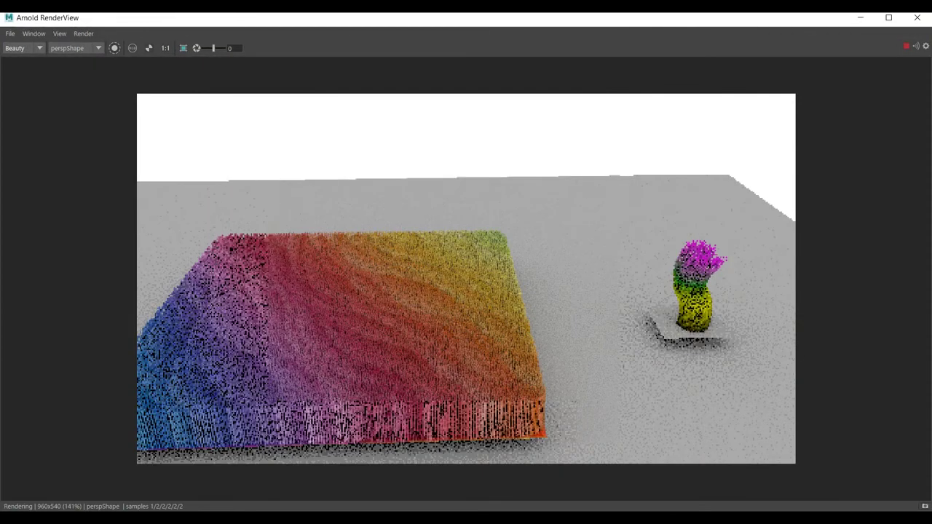